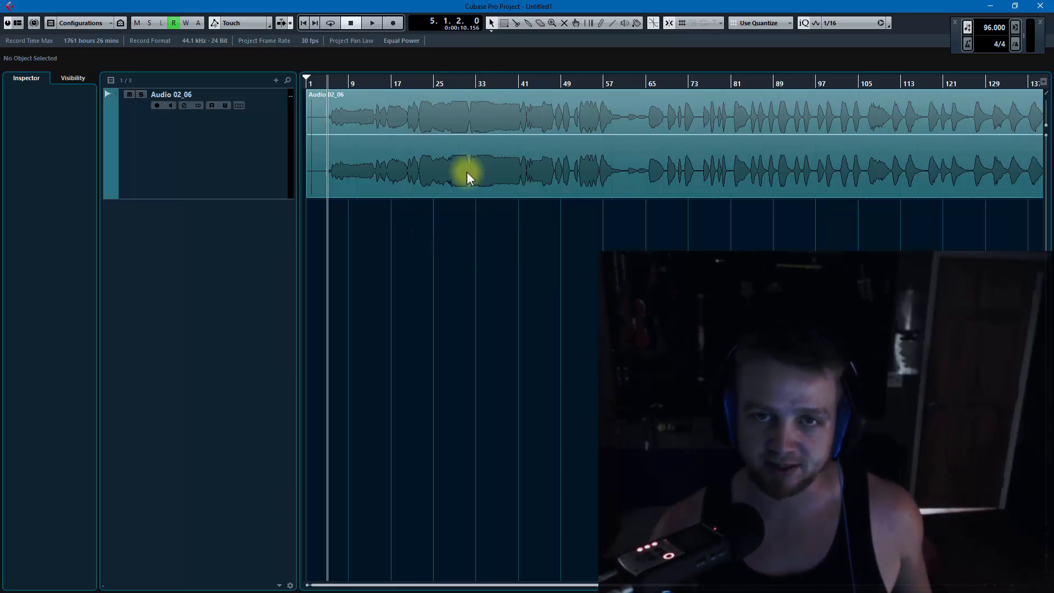
Audition the Audio 02_06 recording by playing it from around bars 12, 5 and 17
key(h)
key(h)
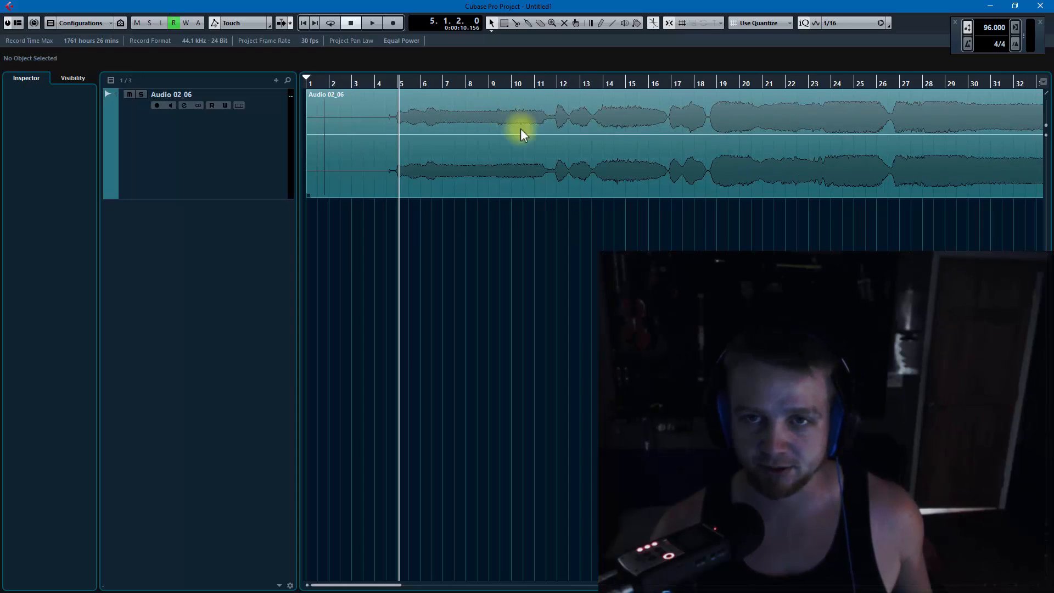
click(554, 83)
key(space)
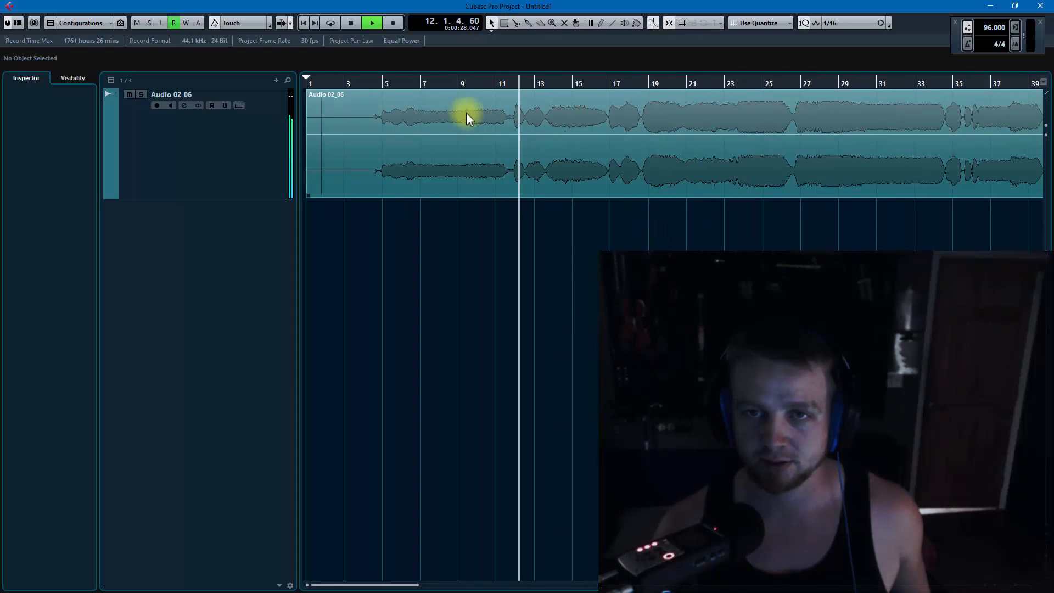
drag(388, 84, 381, 83)
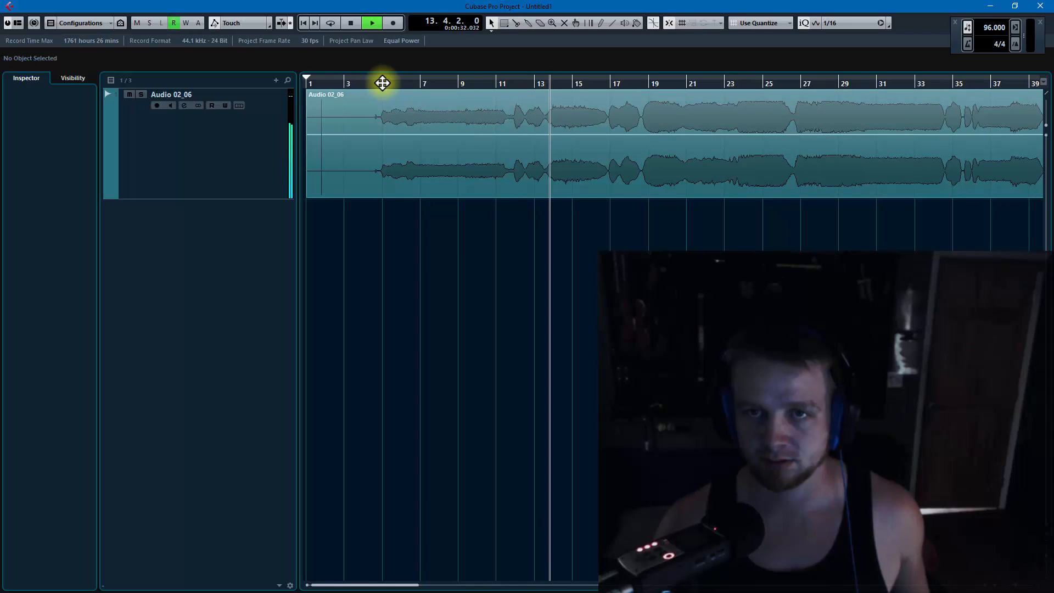
click(379, 83)
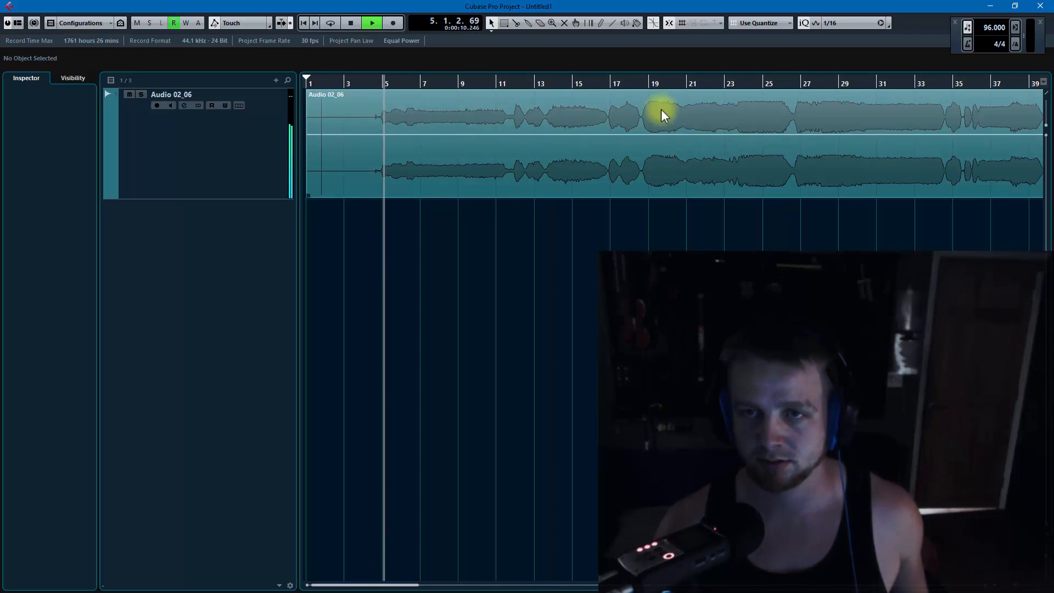
click(608, 80)
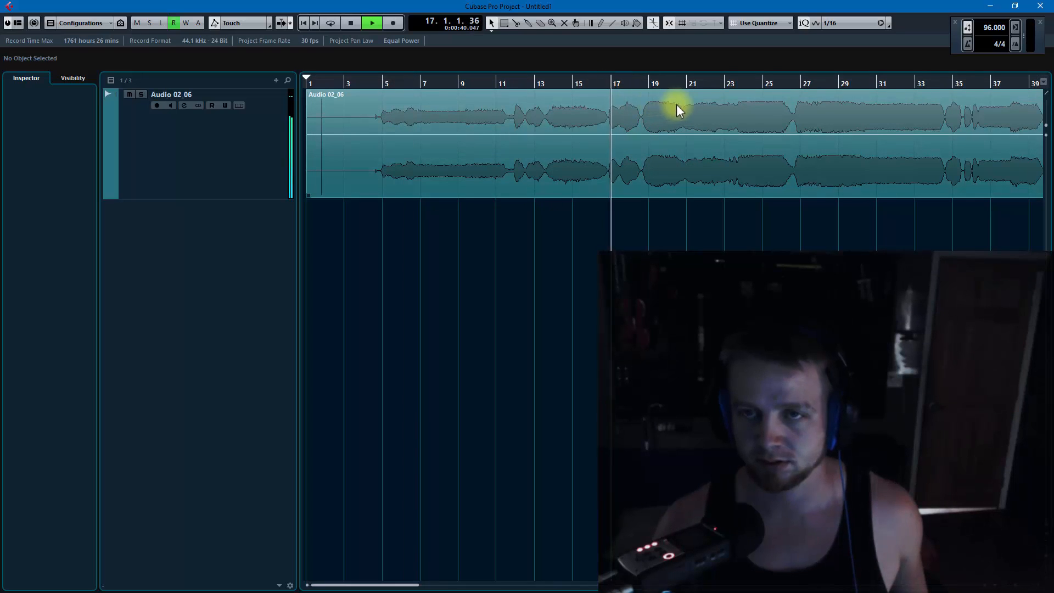
Listen to the long sustained passages of the recording from around bars 19, 27 and 35
scroll(590, 95, right, 2)
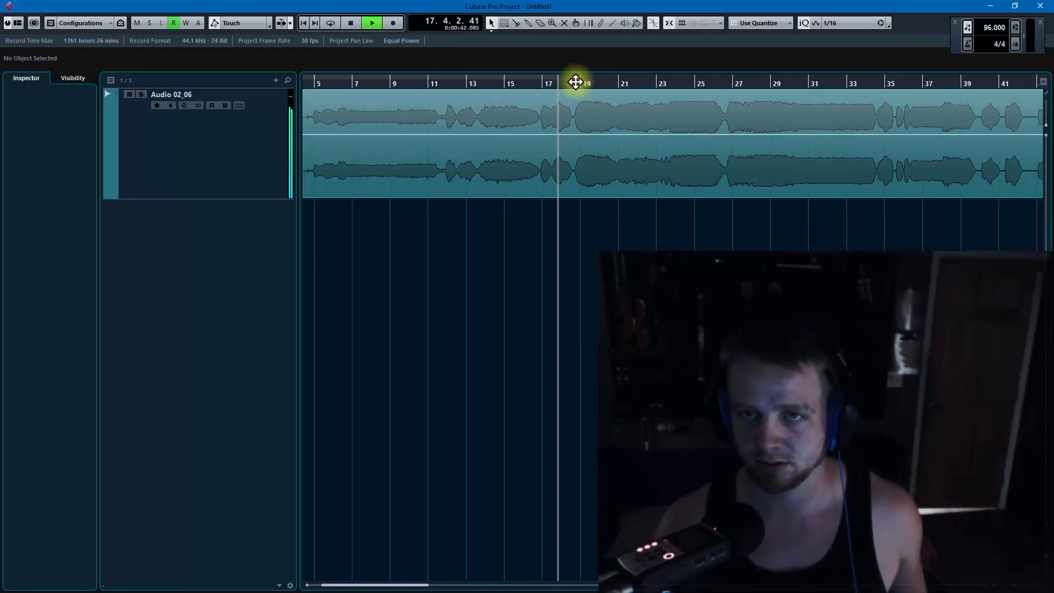
click(574, 80)
scroll(597, 114, right, 4)
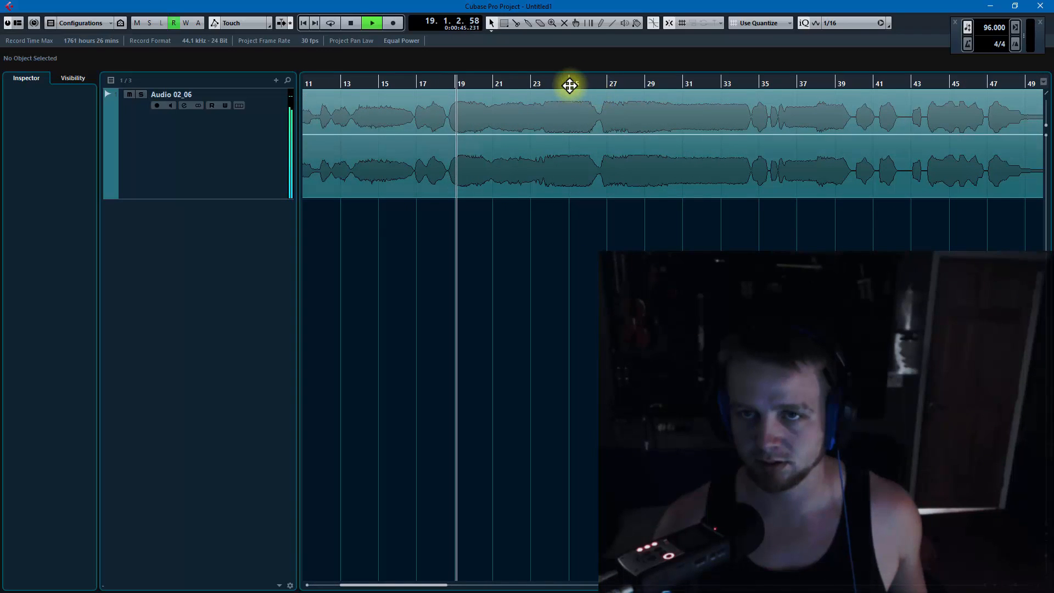
click(602, 82)
scroll(658, 135, right, 4)
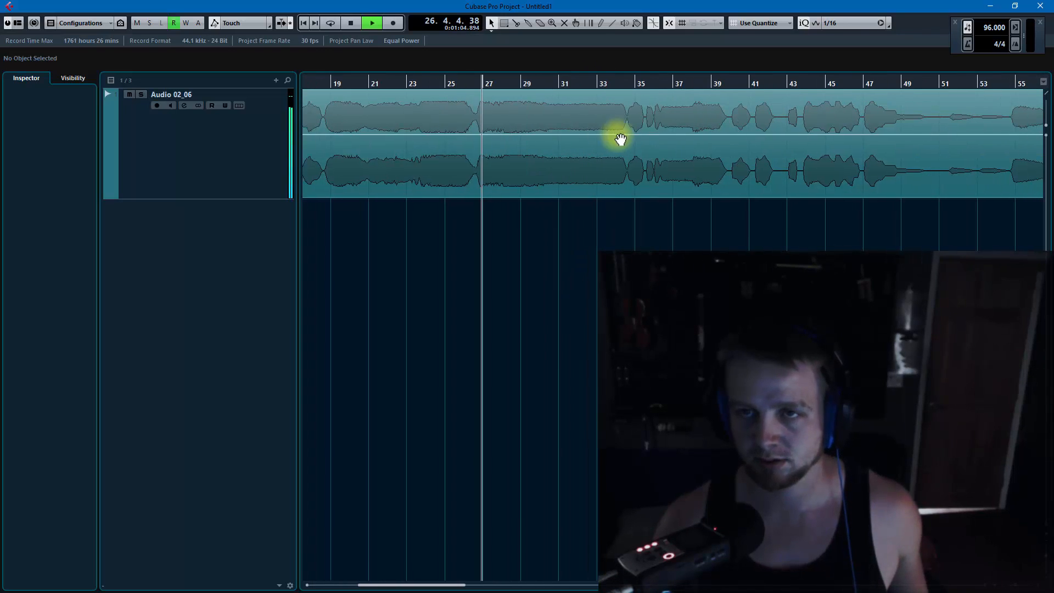
click(629, 82)
scroll(679, 123, right, 2)
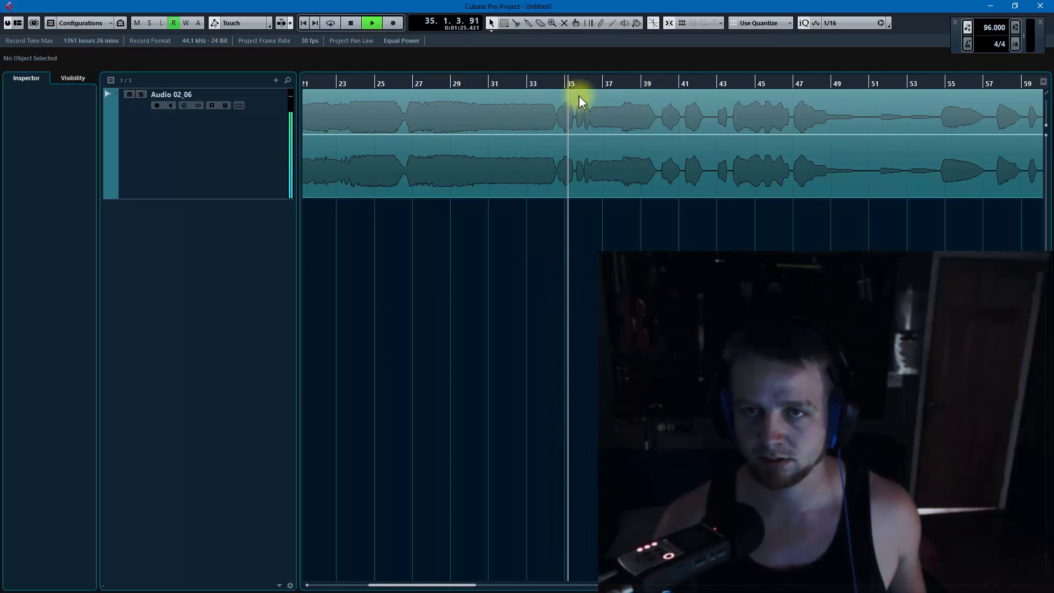
Sample the shorter phrases of the recording from around bars 36, 40, 41, 43 and 44
click(579, 82)
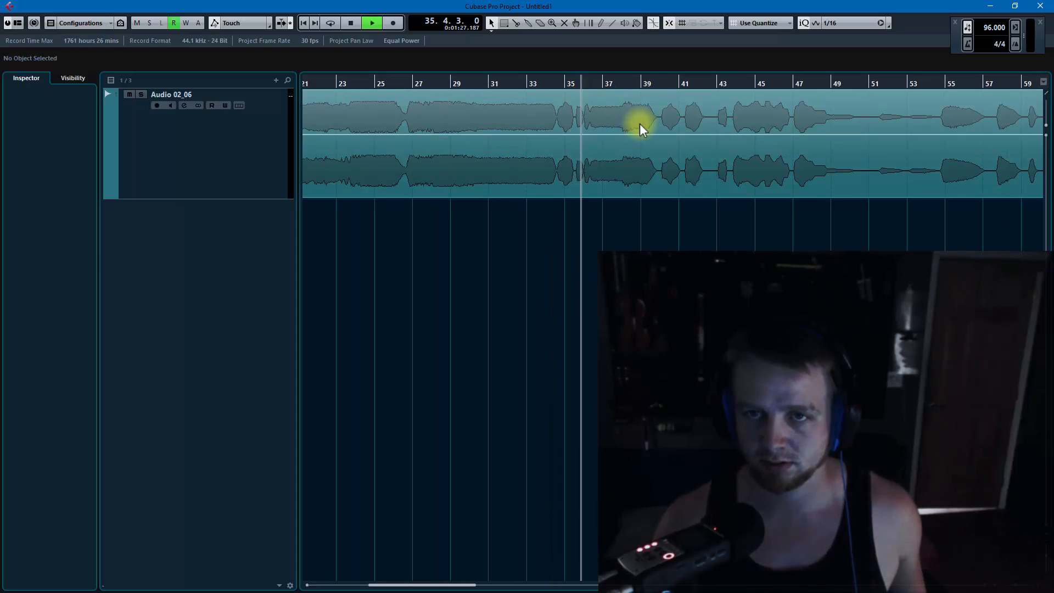
click(662, 83)
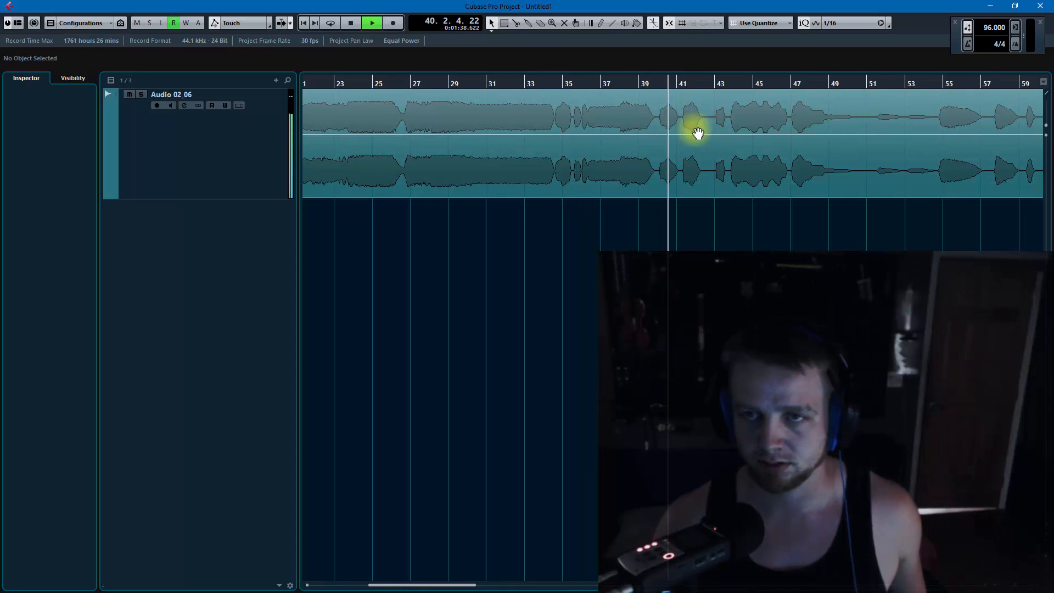
scroll(696, 131, right, 2)
click(606, 84)
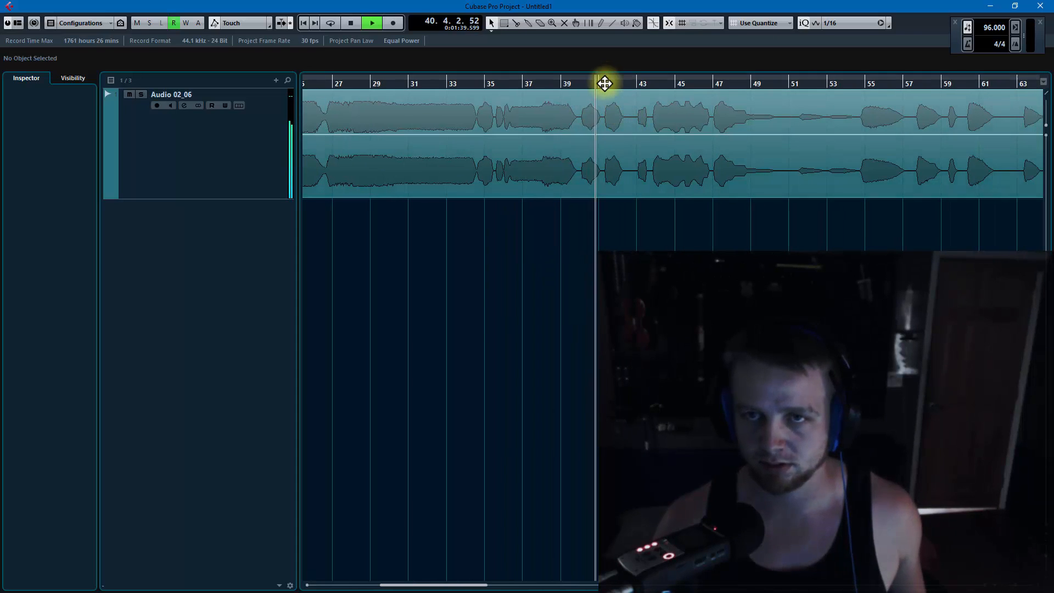
click(637, 83)
click(654, 84)
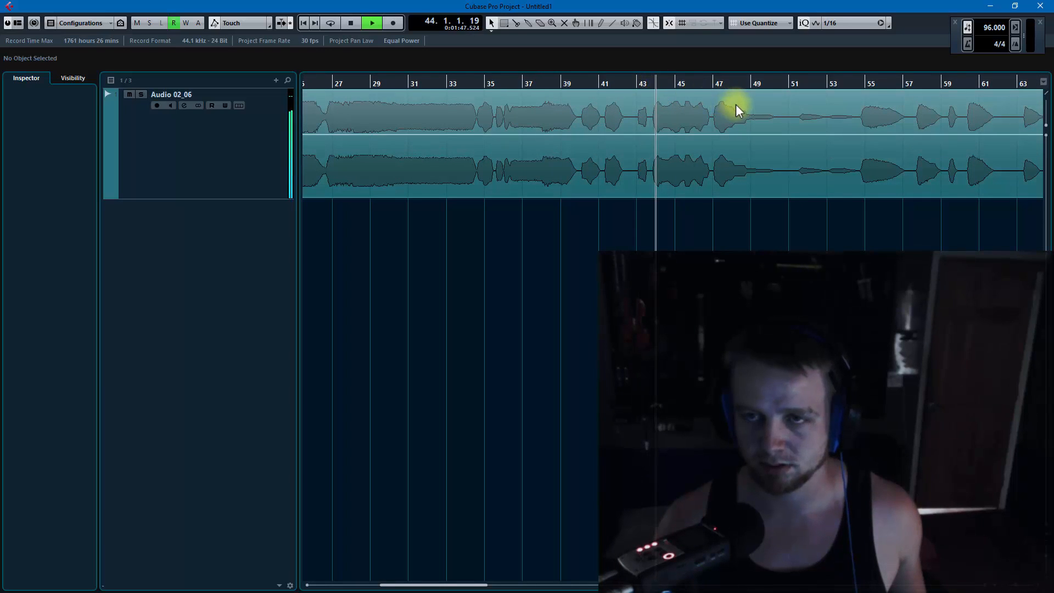
Continue auditioning the recording from around bars 47, 55, 58 and 59
scroll(736, 106, right, 3)
click(615, 84)
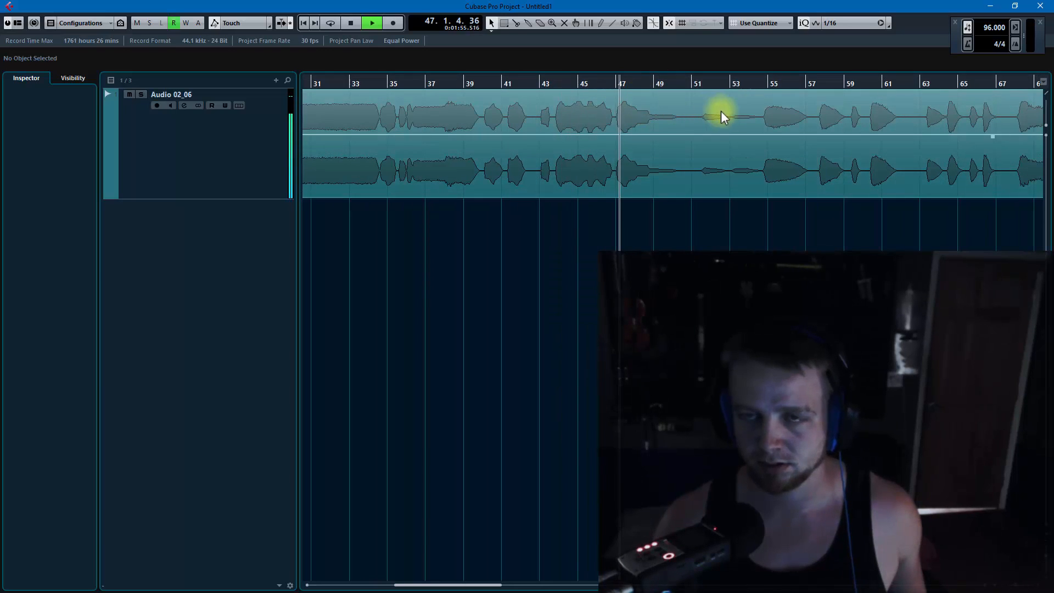
click(767, 84)
scroll(650, 131, right, 5)
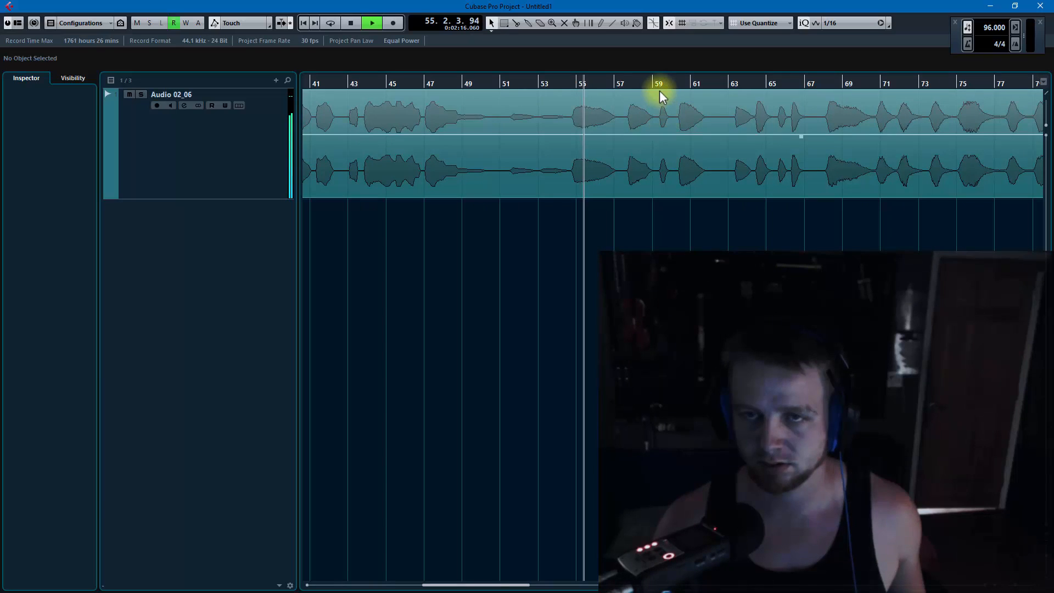
click(625, 82)
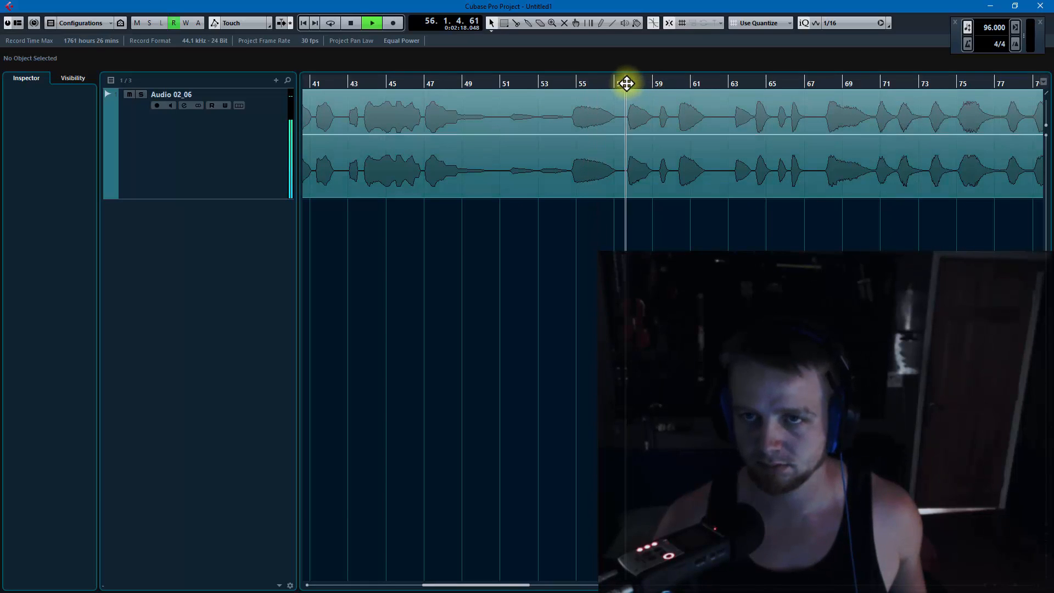
scroll(670, 110, right, 2)
click(579, 83)
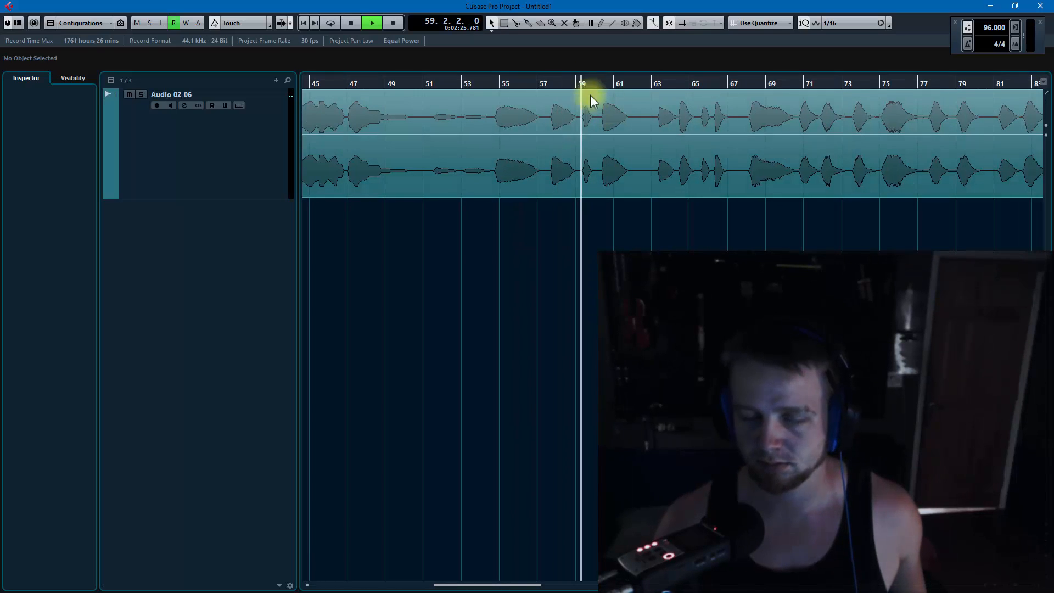
Play the recording from around bars 63, 68 and 72 to compare the separate swells
click(654, 83)
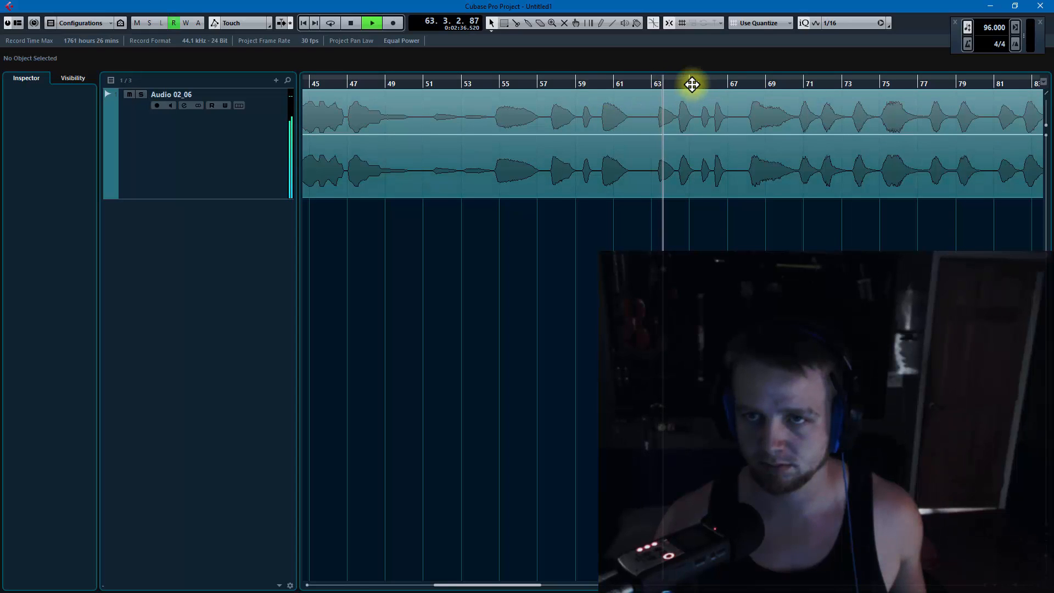
click(748, 84)
scroll(635, 130, right, 4)
scroll(635, 130, right, 1)
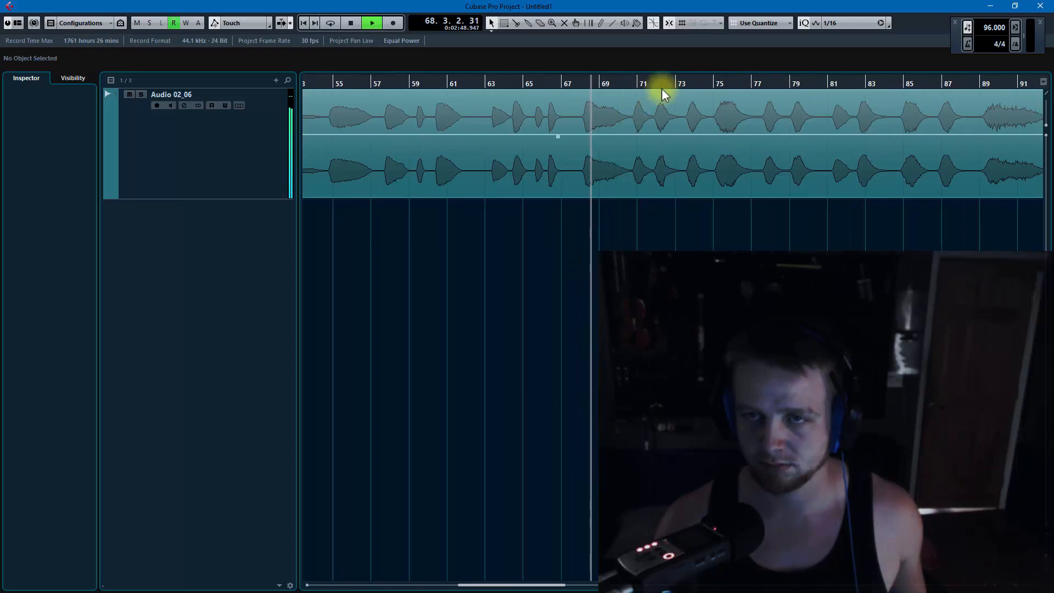
click(655, 84)
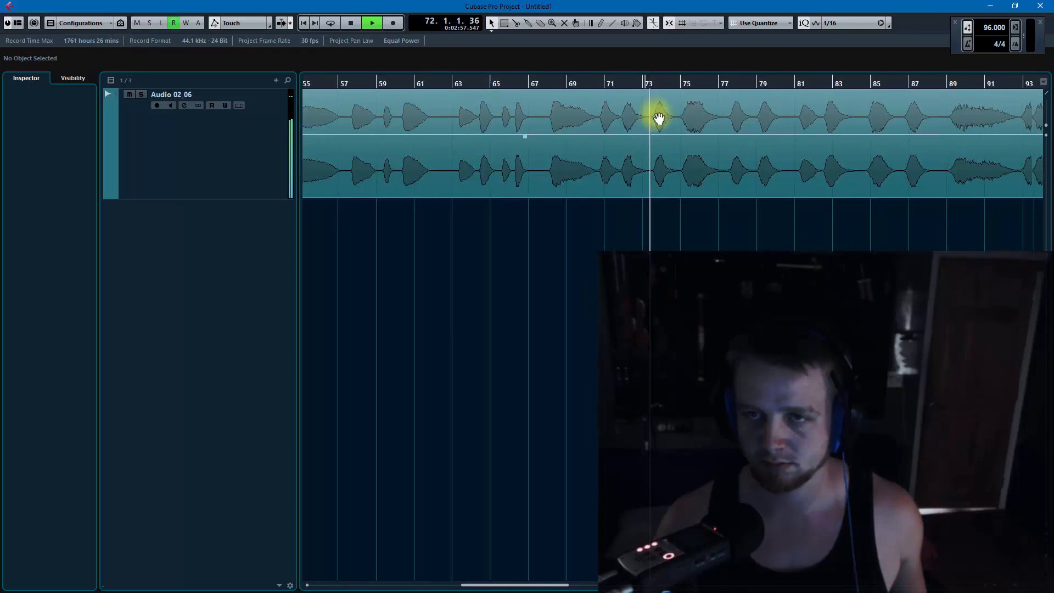
scroll(659, 112, right, 3)
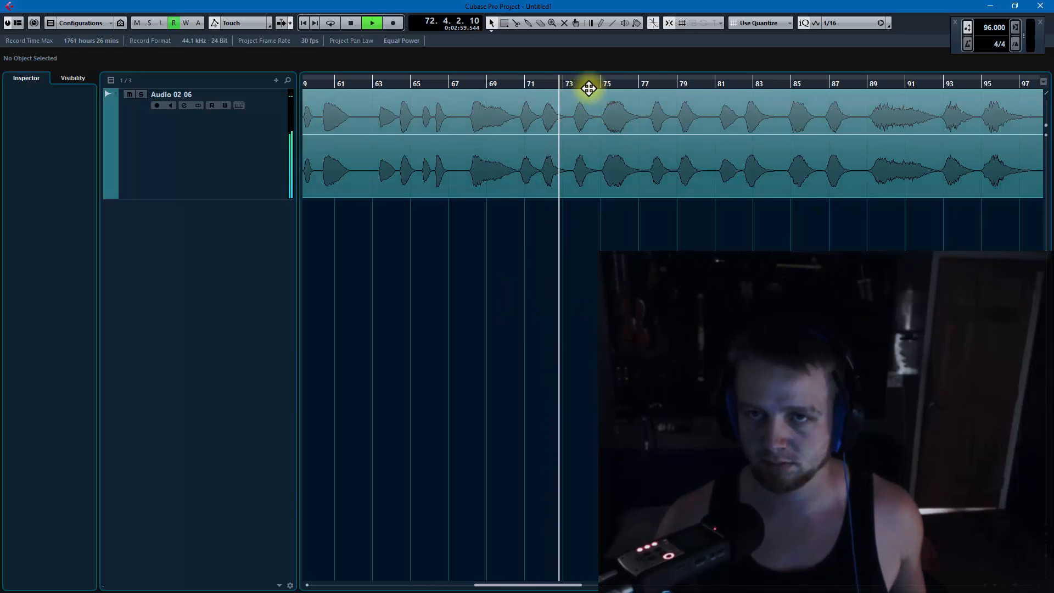
Audition the individual swells of the recording from around bars 73, 77, 75, 82 and 87
click(576, 83)
click(649, 84)
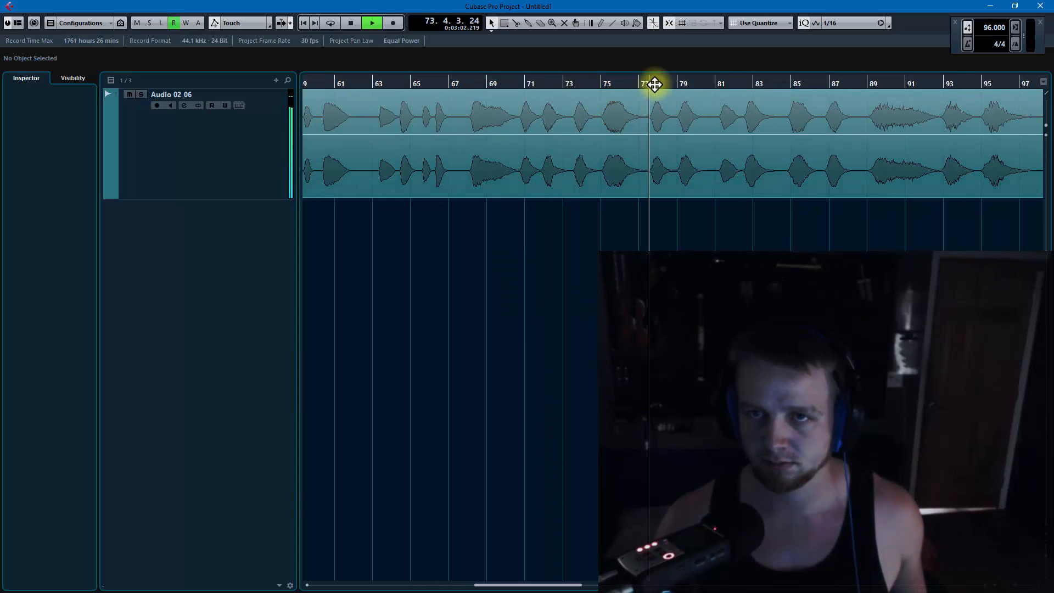
click(607, 82)
scroll(714, 98, right, 2)
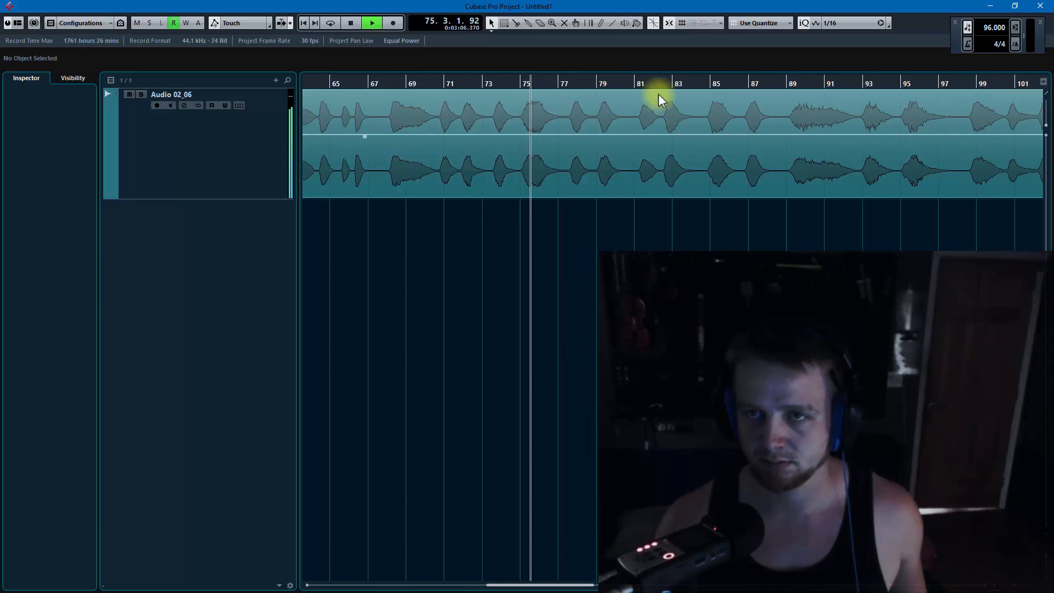
click(664, 83)
scroll(743, 103, right, 4)
click(613, 83)
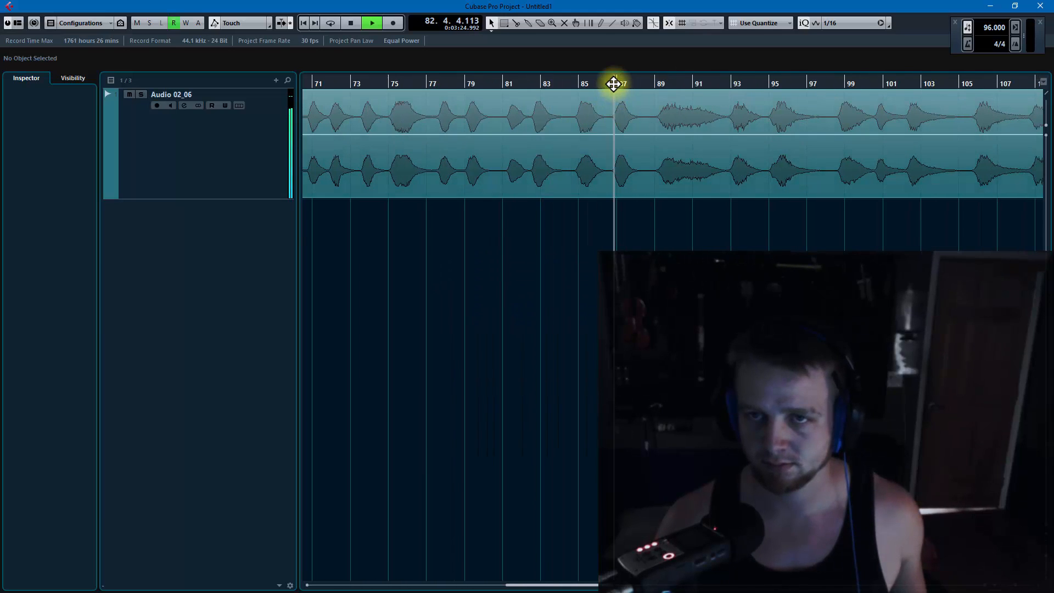
Listen to the recording from around bars 89, 93, 95 and 99
scroll(659, 117, right, 1)
click(612, 83)
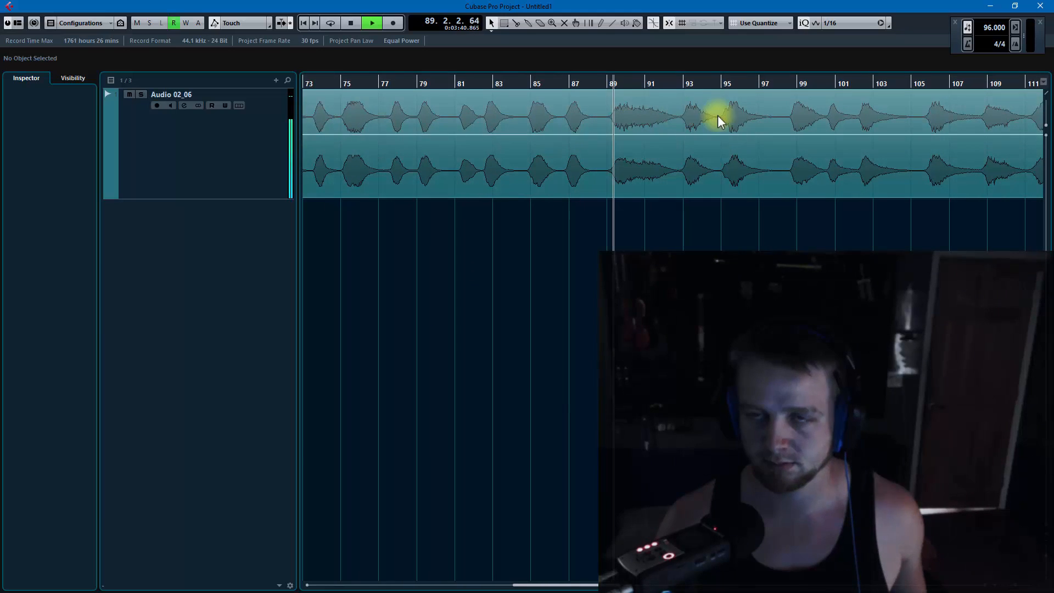
scroll(577, 118, right, 4)
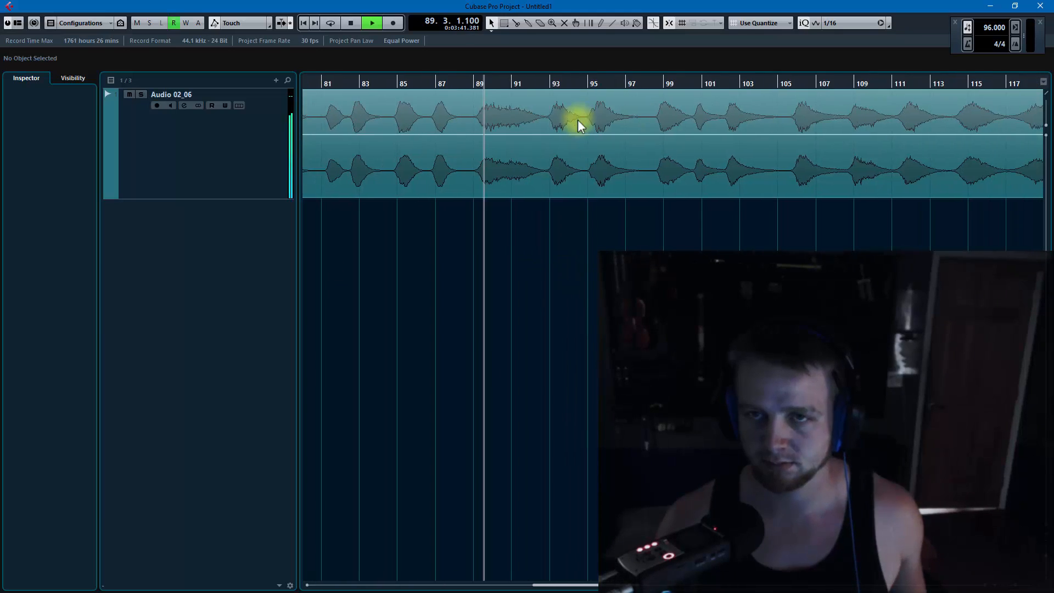
click(550, 83)
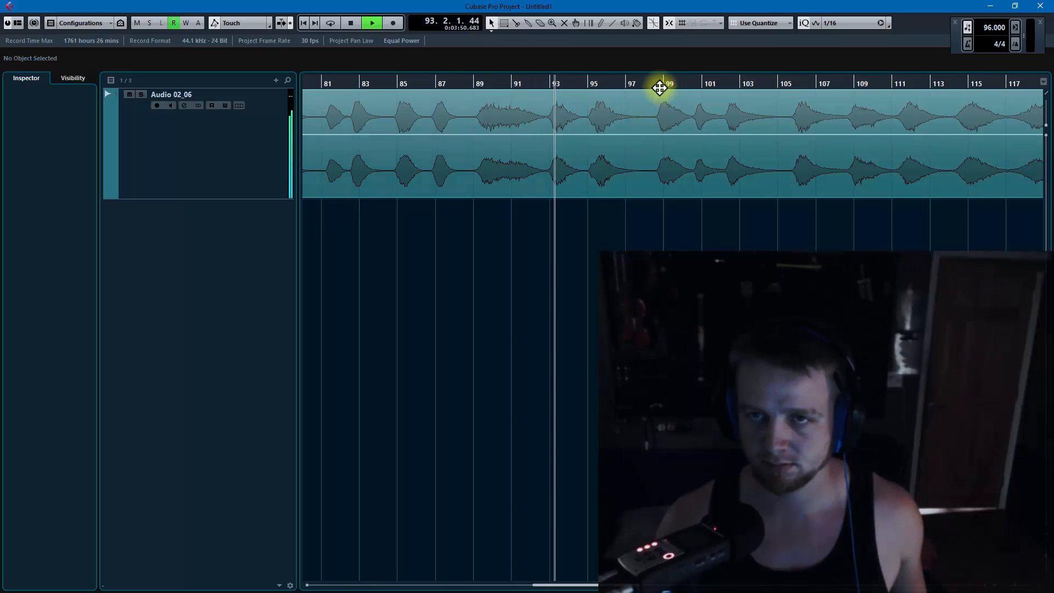
click(591, 85)
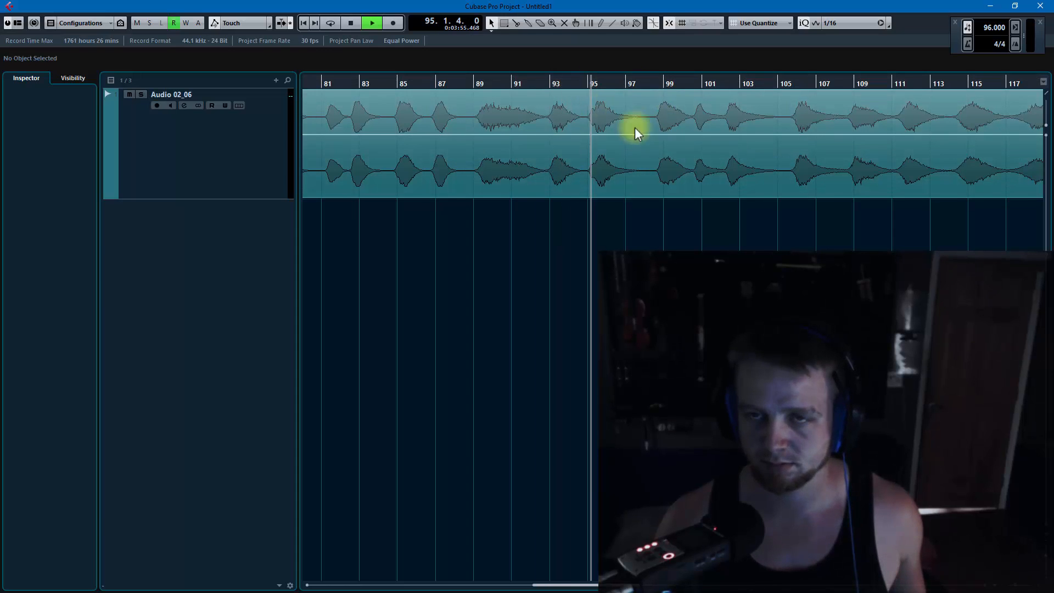
click(657, 83)
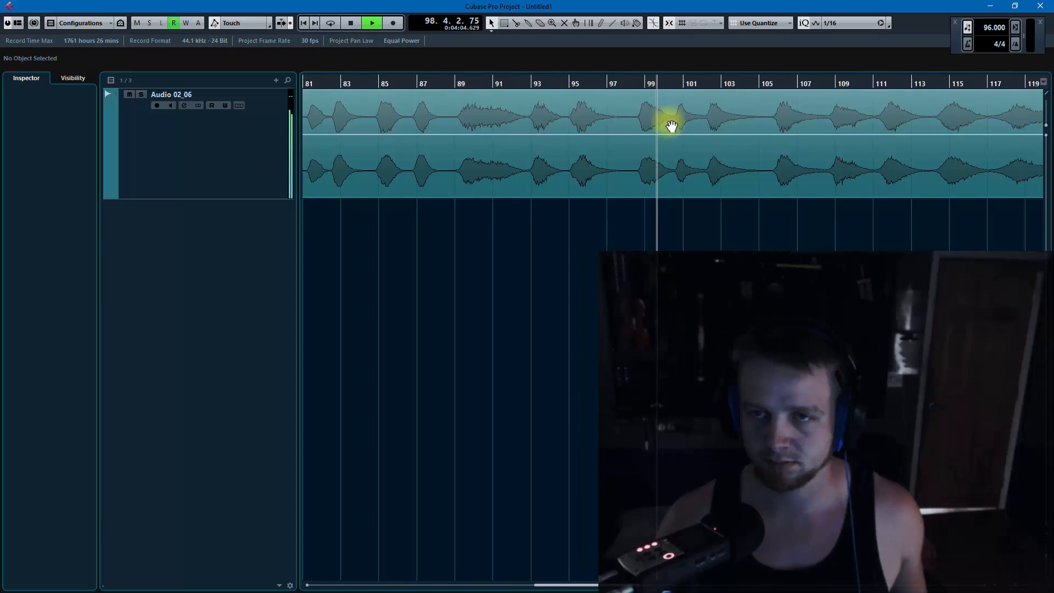
Audition the closing part of the recording around bars 106, 111, 114 and 122, and fit the whole clip in view
click(636, 84)
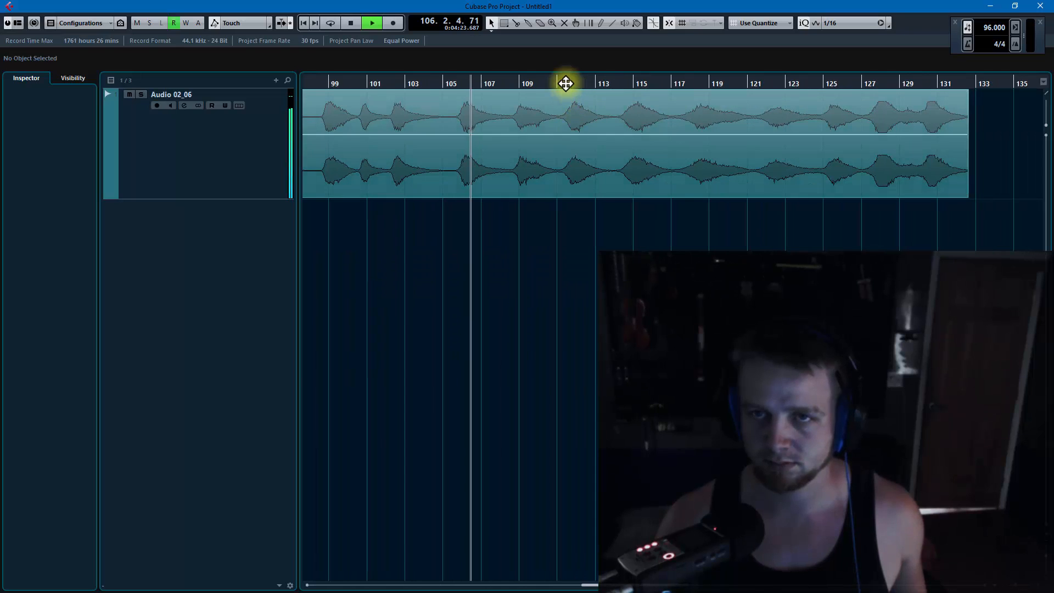
click(565, 84)
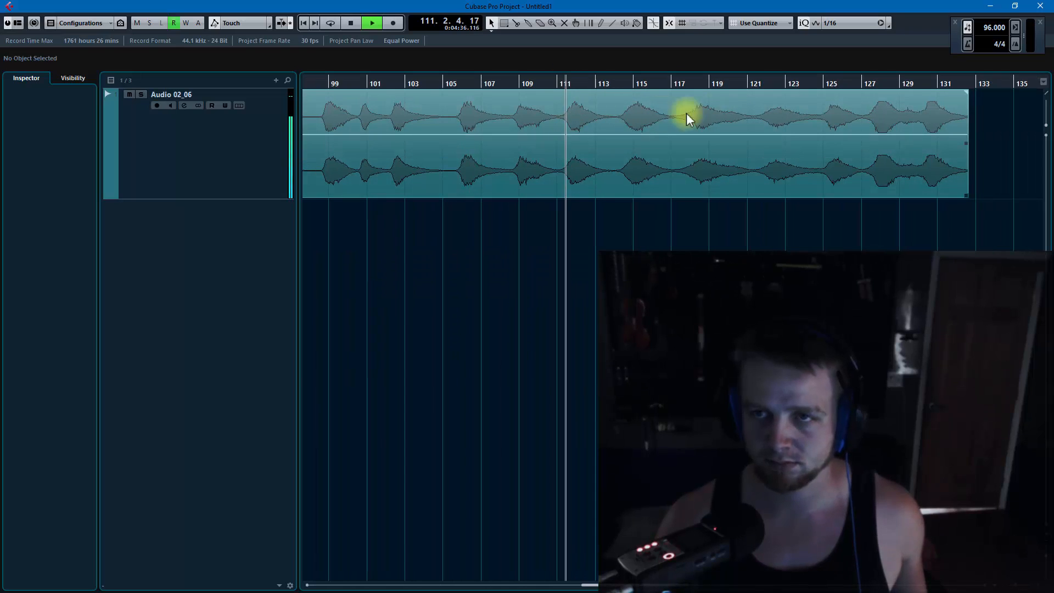
click(619, 85)
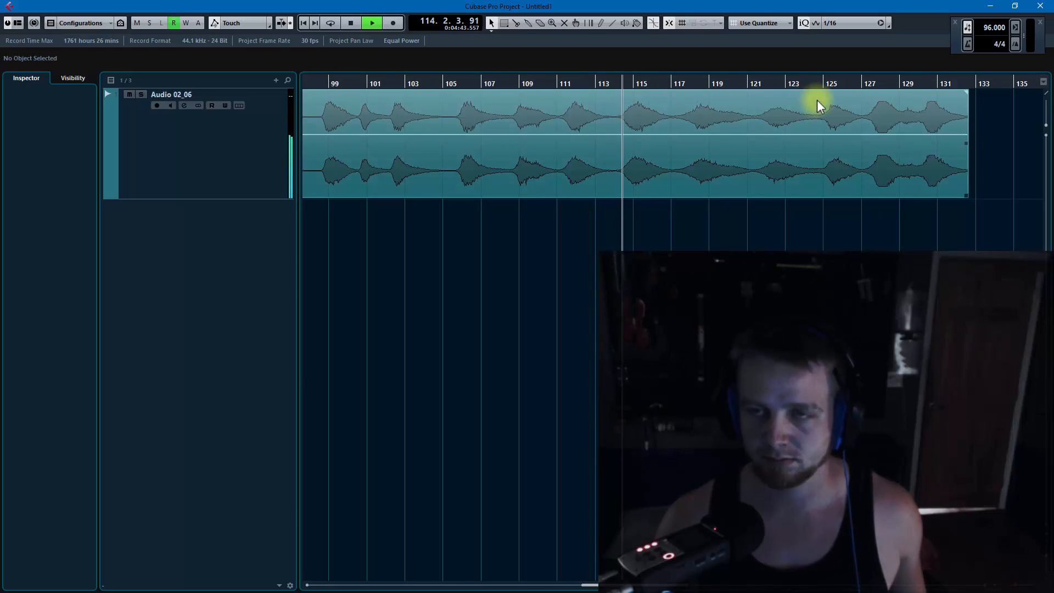
click(764, 84)
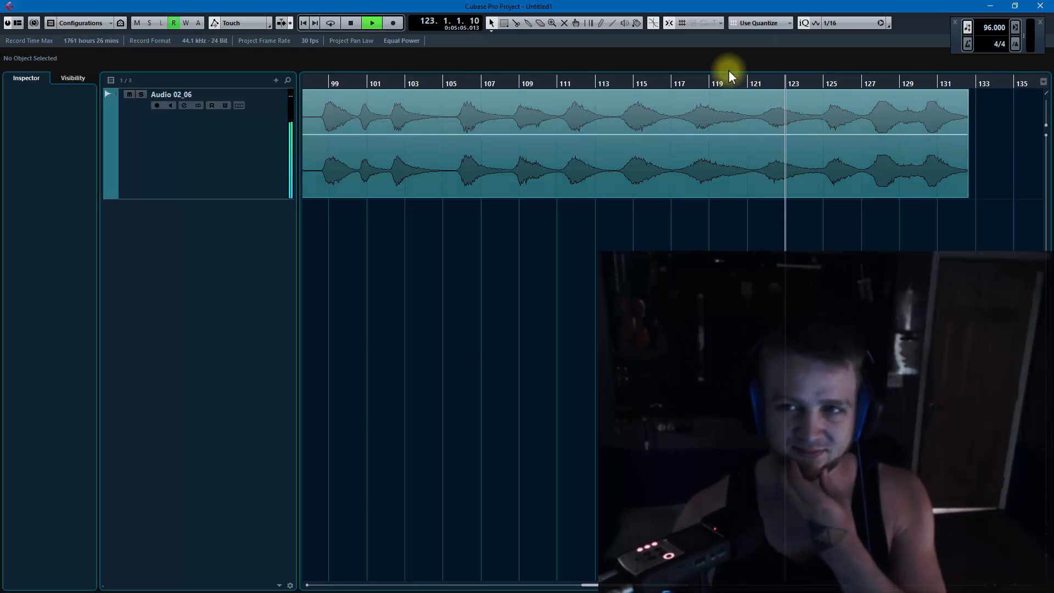
scroll(823, 150, right, 3)
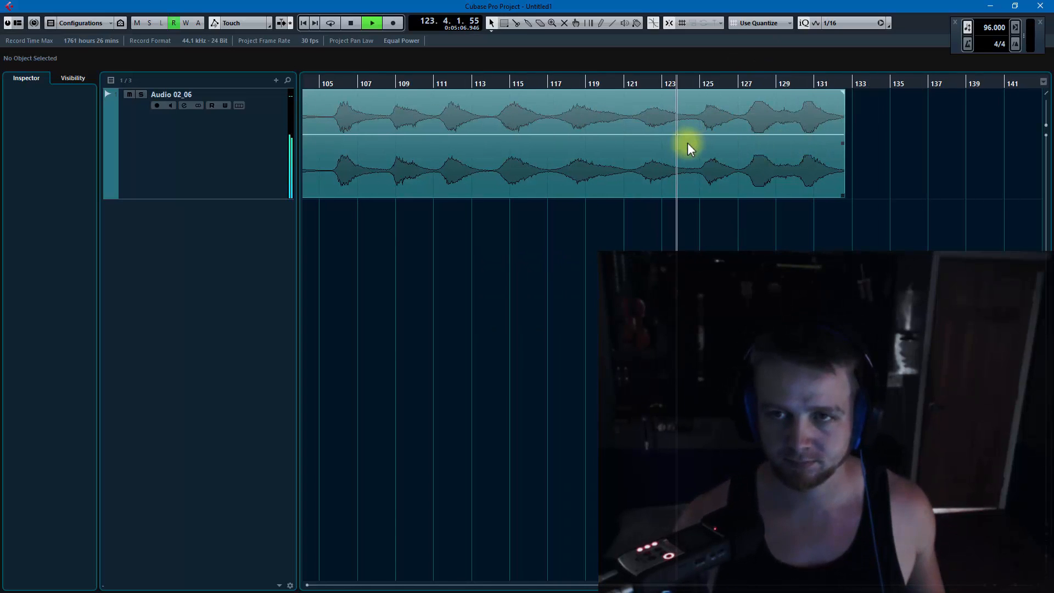
key(shift+f)
key(shift+h)
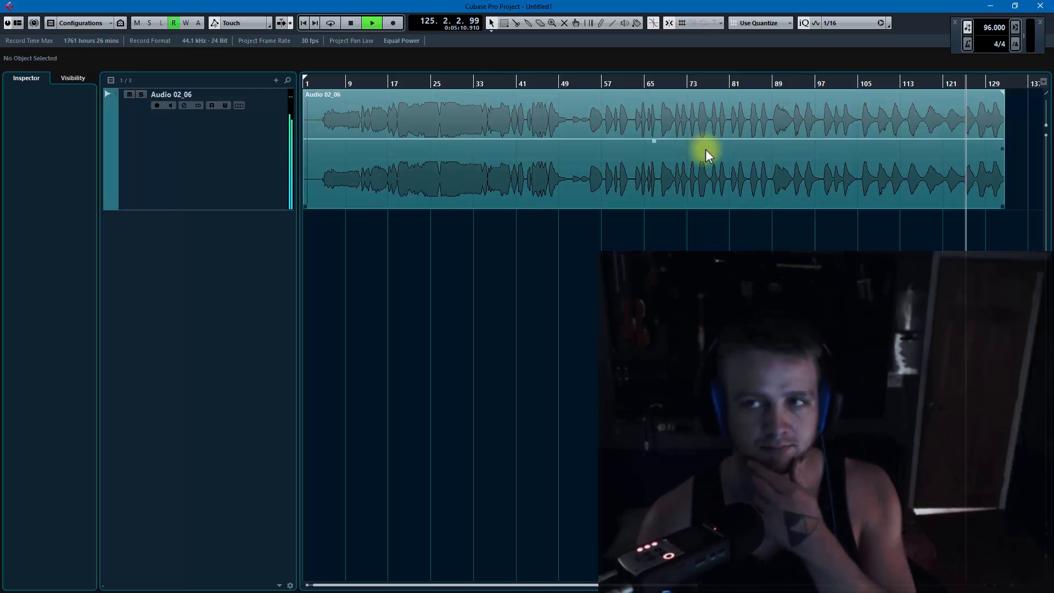
Examine the swells around bars 123 to 131 up close in an enlarged waveform while the recording plays
key(h)
key(h)
key(h)
key(h)
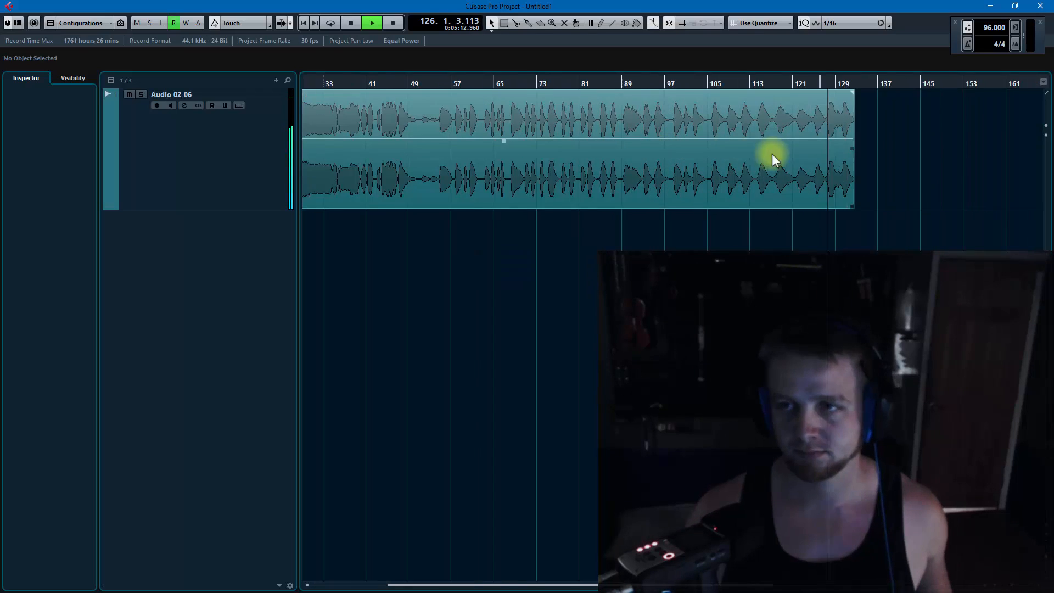
key(h)
key(h)
key(h)
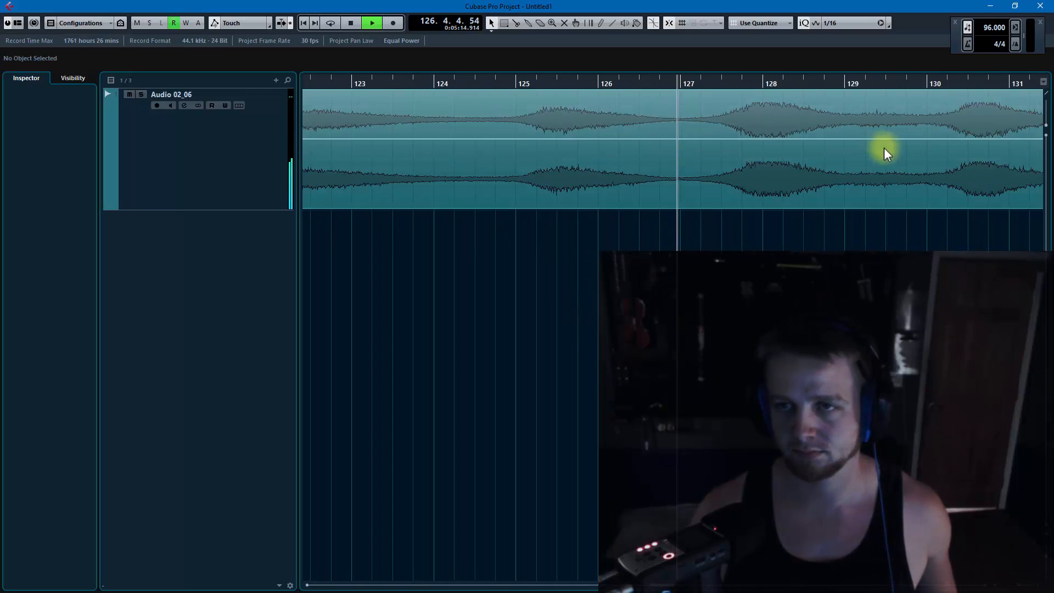
key(shift+h)
key(shift+h)
key(shift+h)
key(shift+h)
key(shift+h)
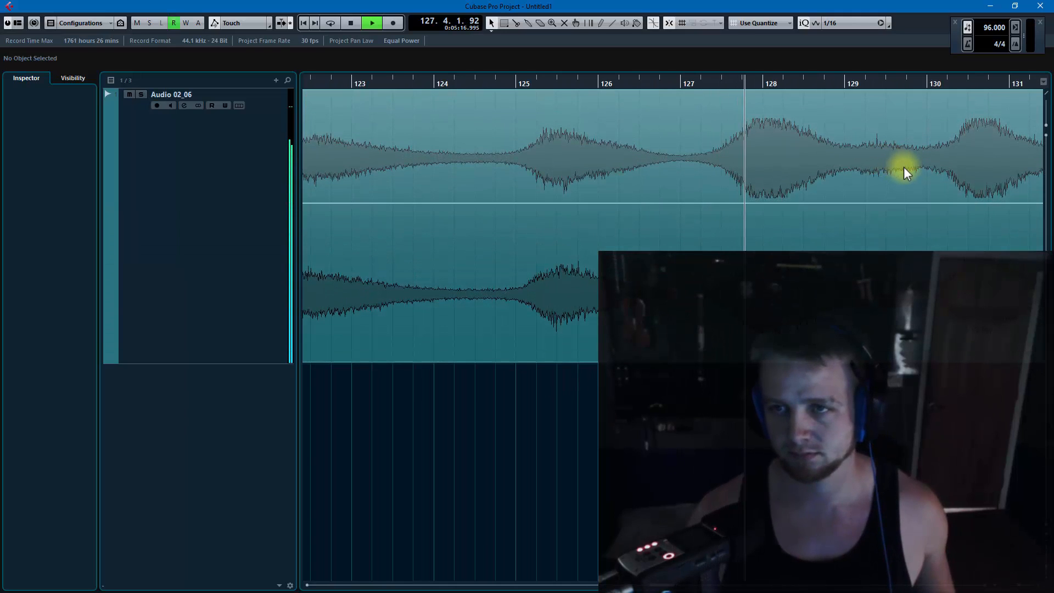
Show the whole Audio 02_06 clip at a reduced track height, let it play to its end and stop playback
key(g)
key(g)
key(g)
key(g)
key(g)
key(g)
key(g)
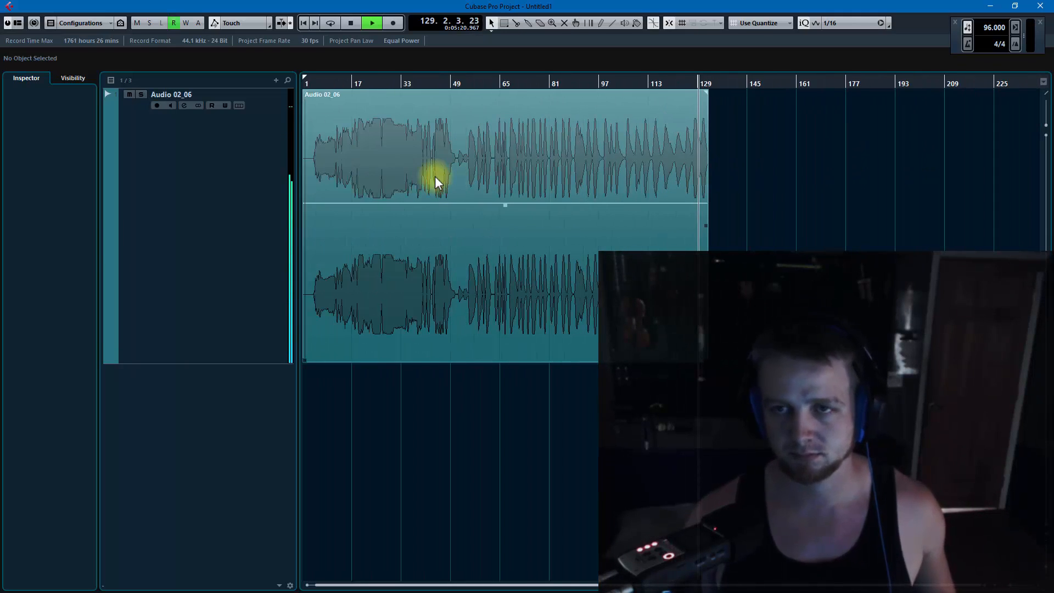
key(h)
key(shift+g)
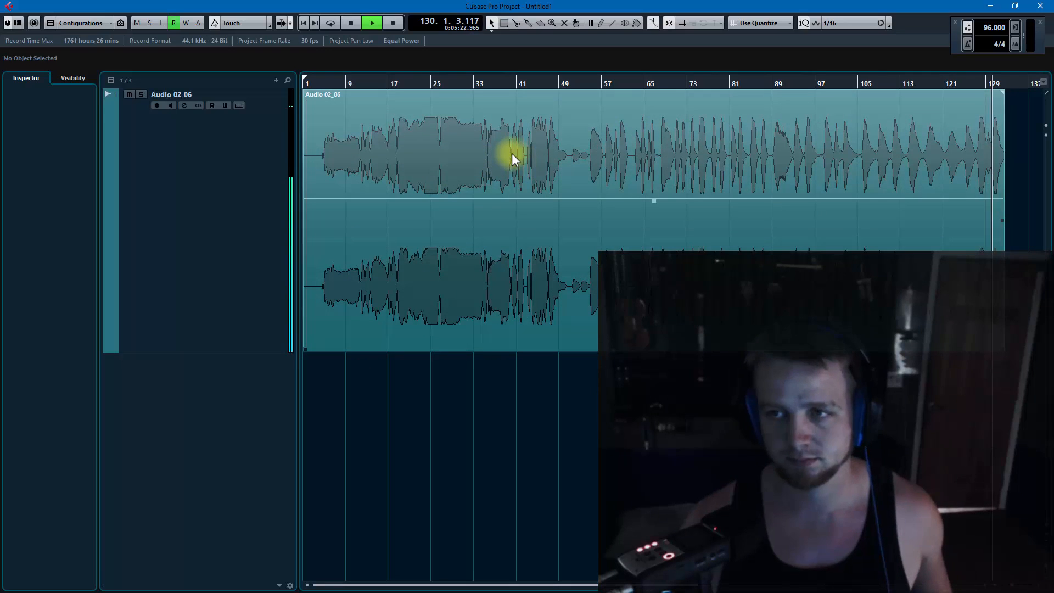
key(shift+g)
key(shift+g)
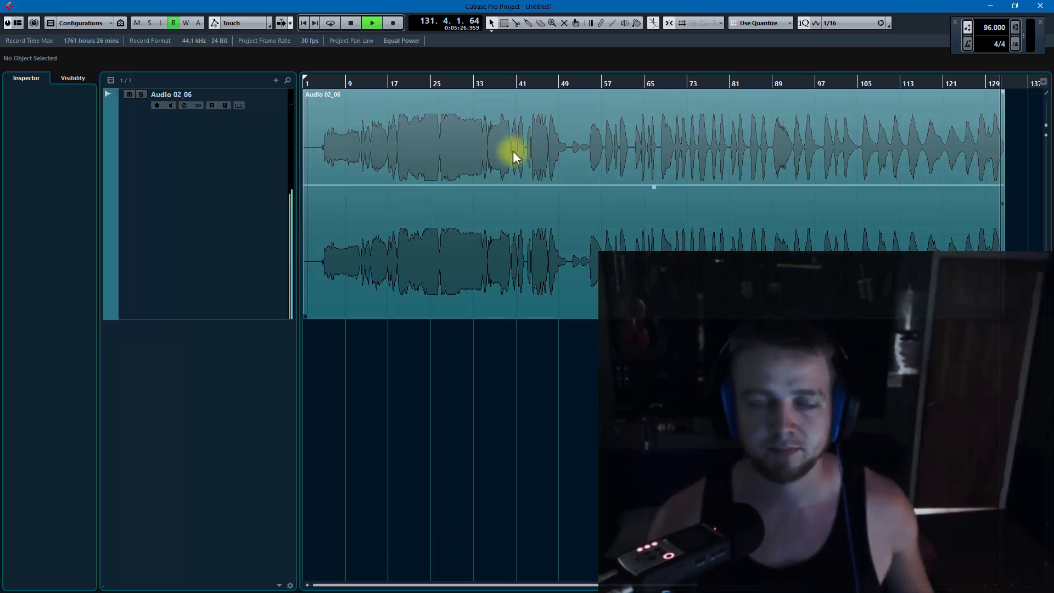
key(space)
scroll(653, 170, left, 1)
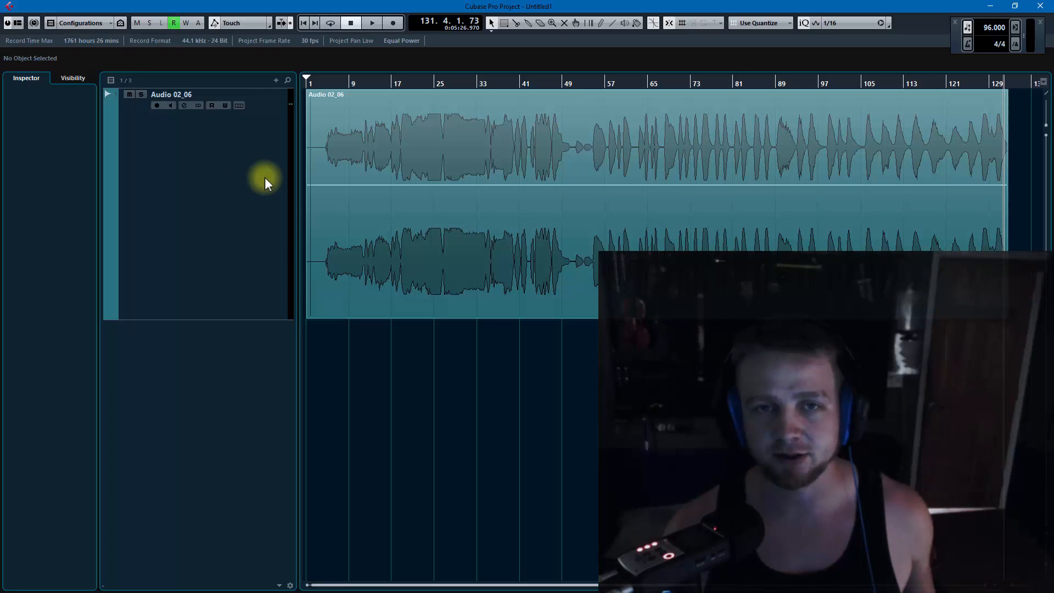
Remove the Audio 02_06 track from the project
click(265, 177)
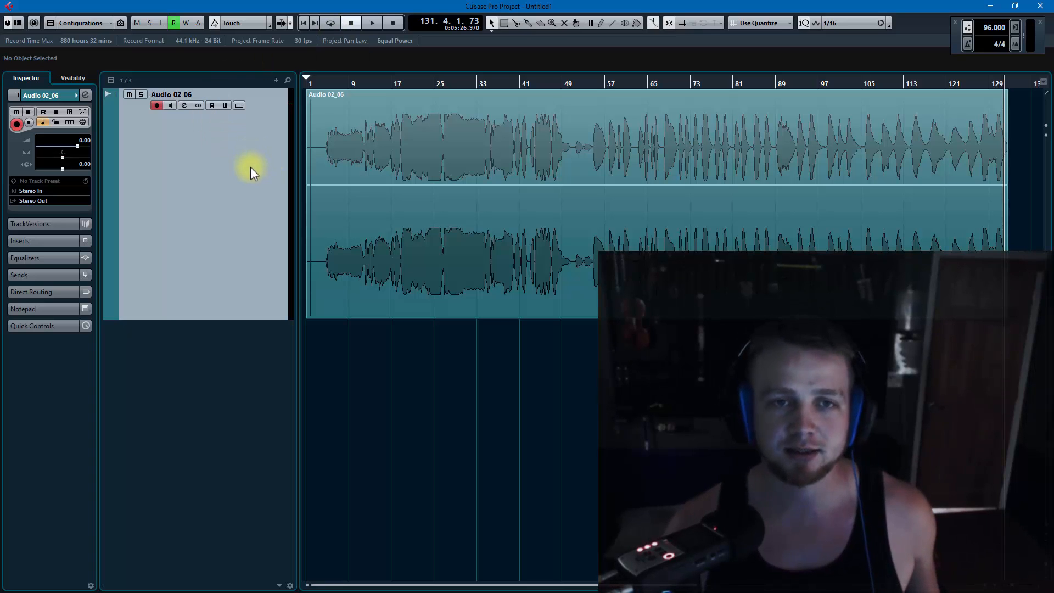
right_click(238, 180)
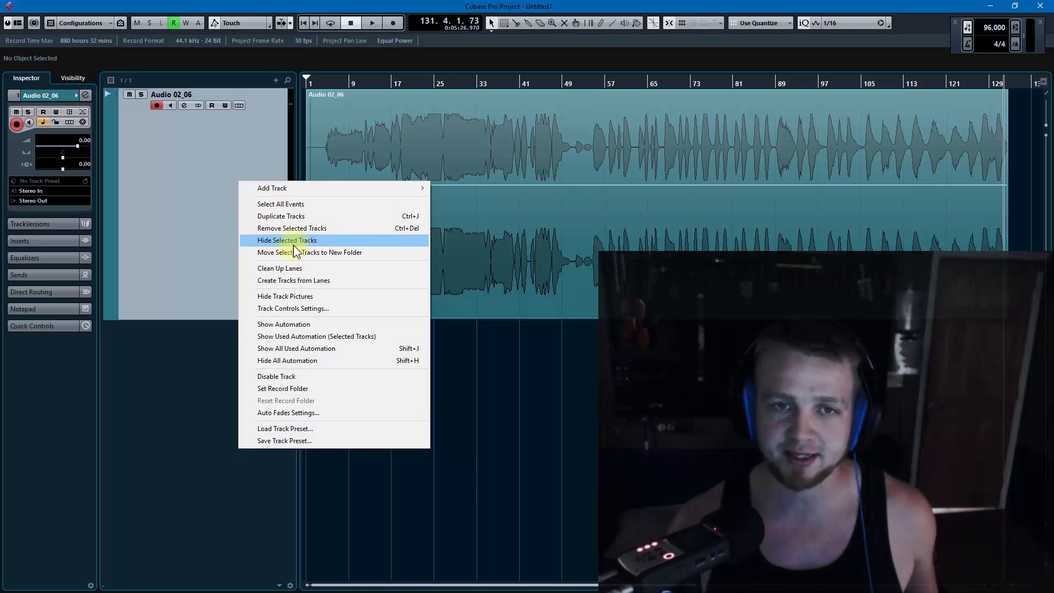
click(321, 233)
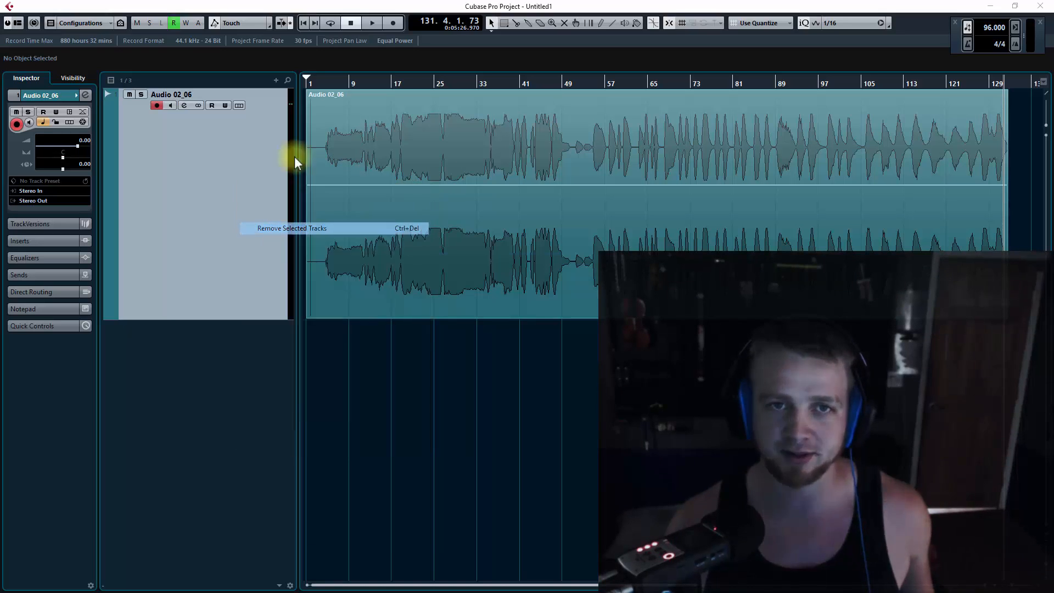
key(Return)
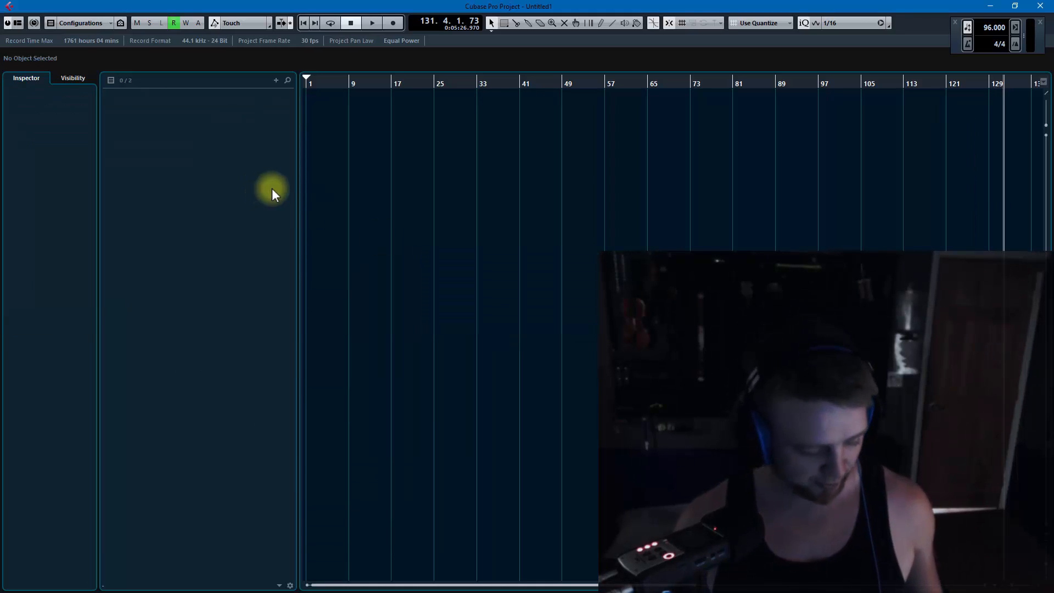
Add one stereo audio track and load ValhallaUberMod in its second insert slot
double_click(272, 189)
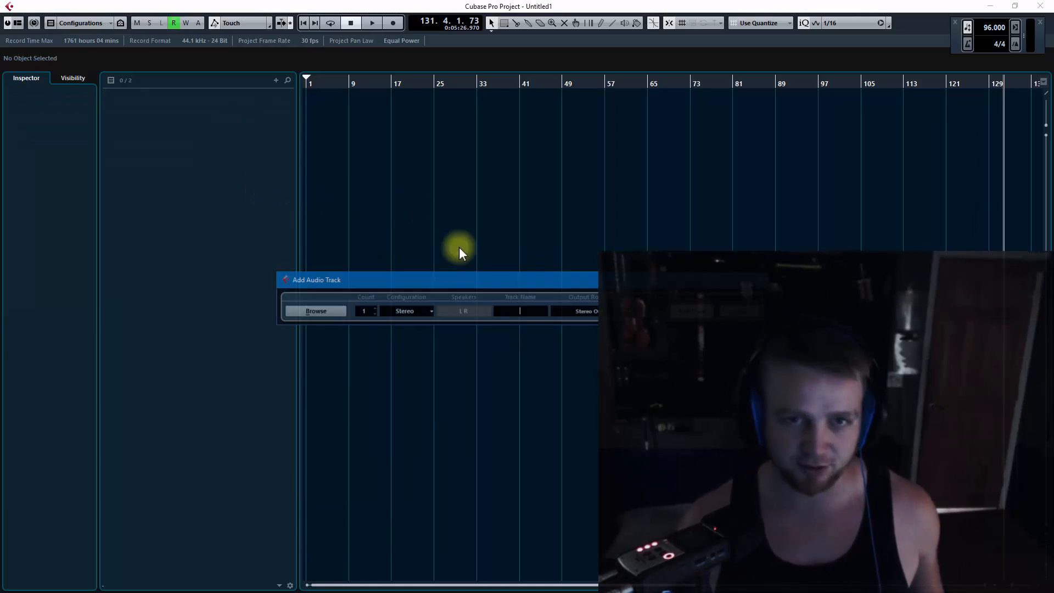
click(692, 311)
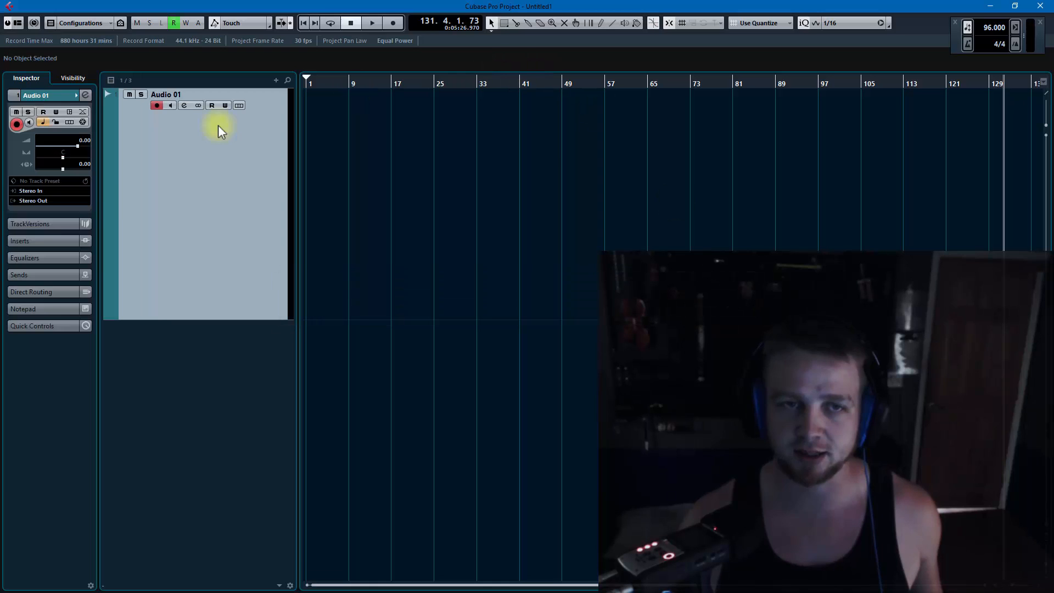
click(54, 241)
click(57, 159)
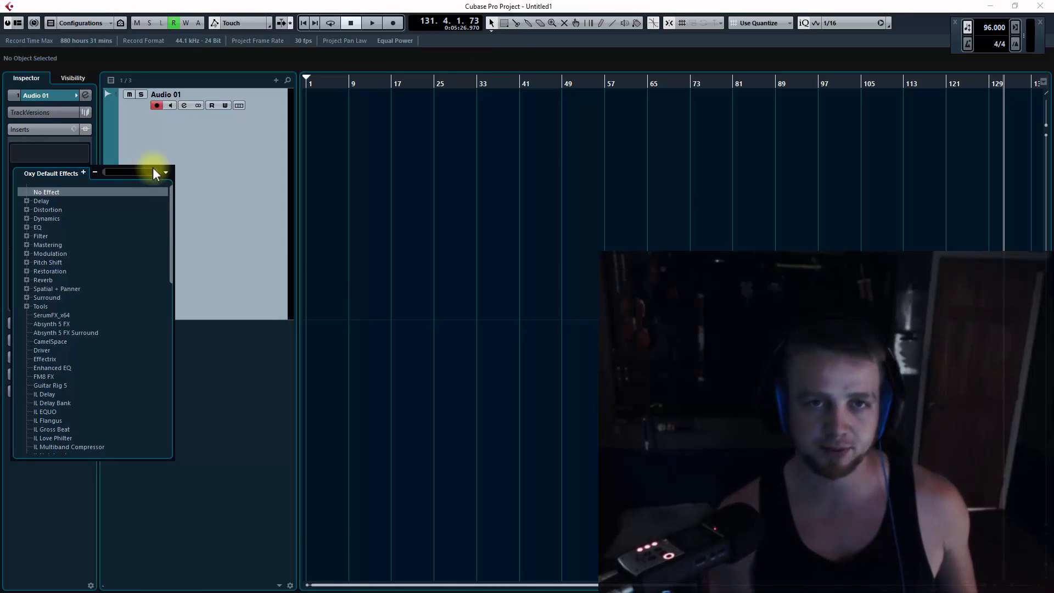
text(ube)
key(Return)
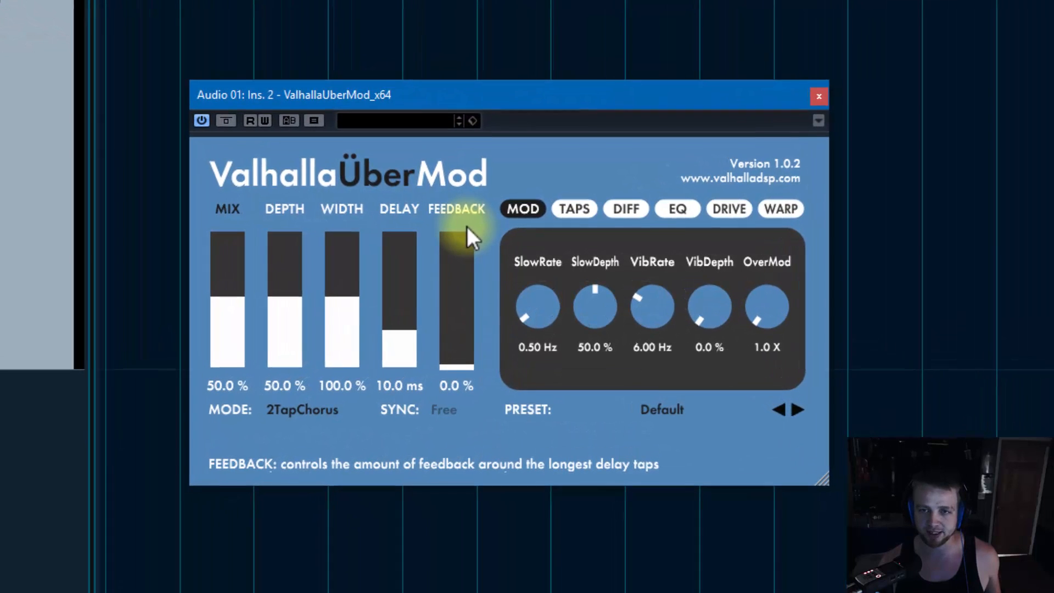
Set the effect's feedback to 78.9 % and enable its drive section with an input gain of 9.5 dB
mouse_move(459, 297)
mouse_down()
mouse_move(450, 285)
mouse_move(457, 305)
mouse_move(436, 321)
mouse_move(446, 298)
mouse_up()
drag(441, 319, 454, 262)
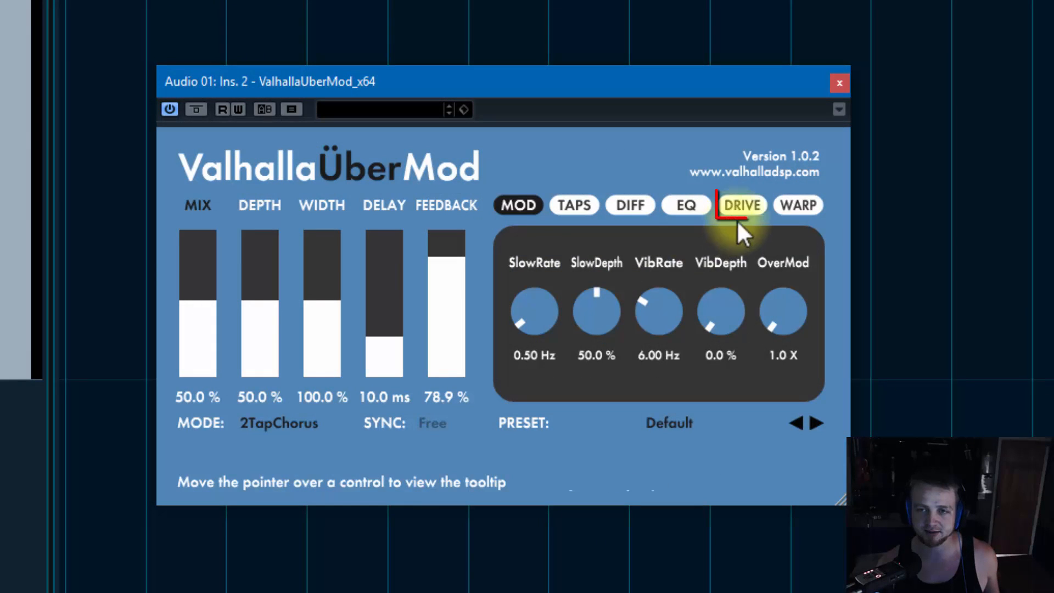
click(741, 205)
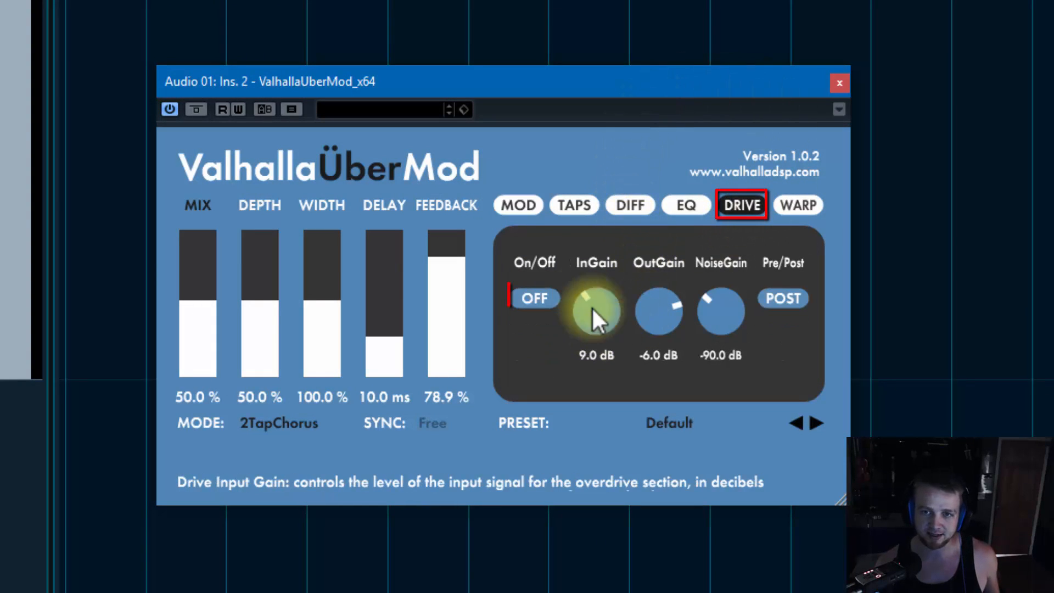
click(538, 297)
scroll(603, 313, up, 2)
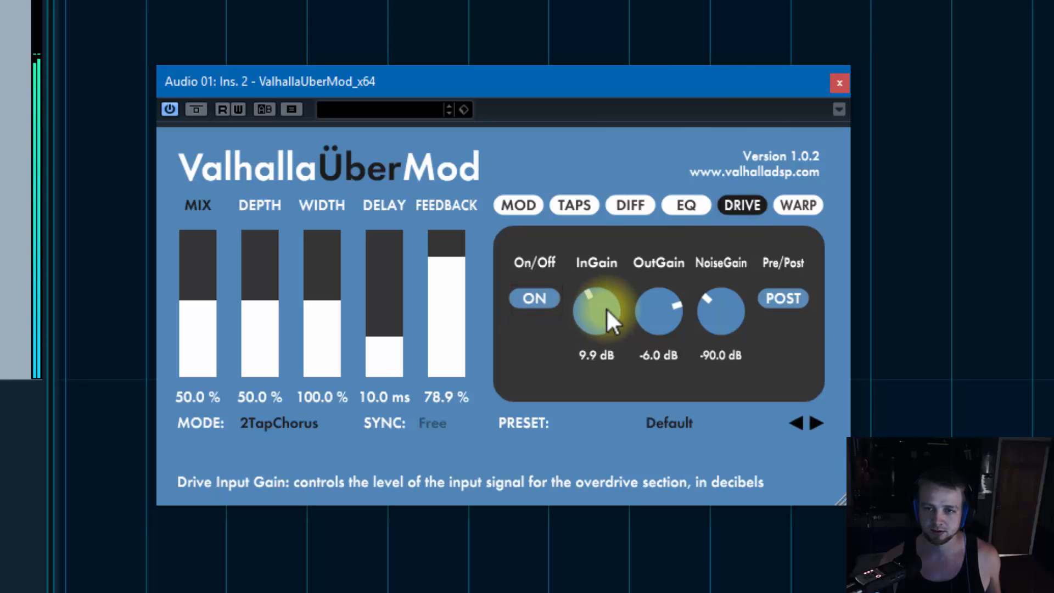
scroll(606, 308, down, 1)
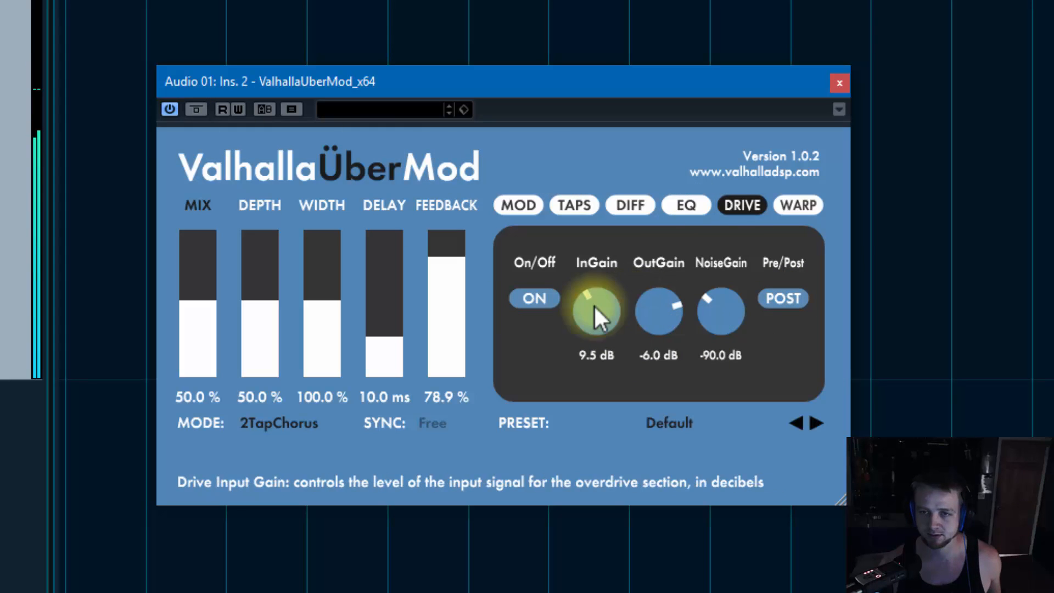
Set the modulation's SlowDepth to 53.6 % and try out the VibDepth and OverMod controls
click(518, 205)
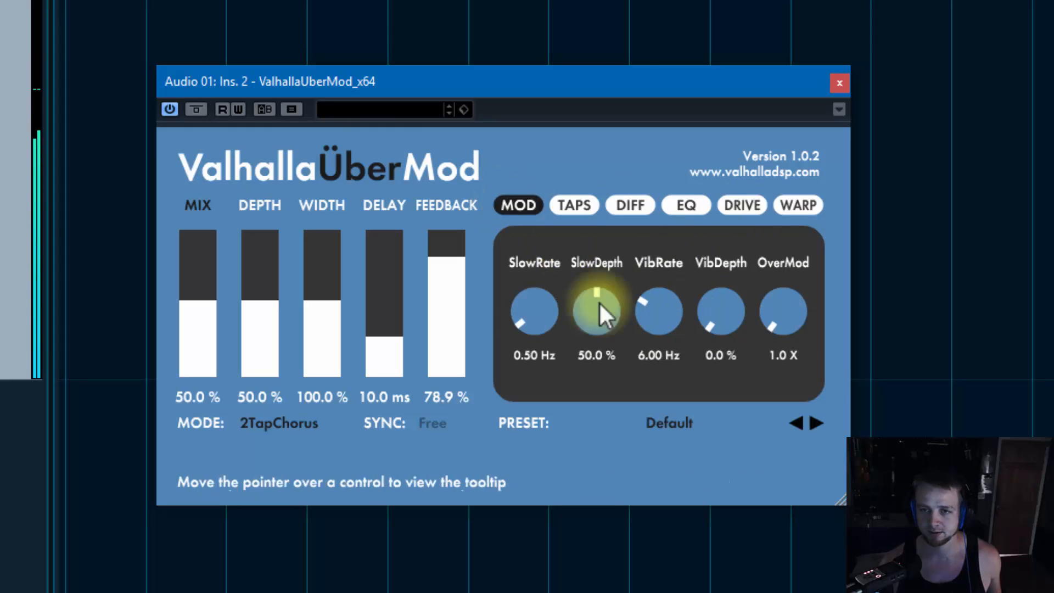
click(746, 204)
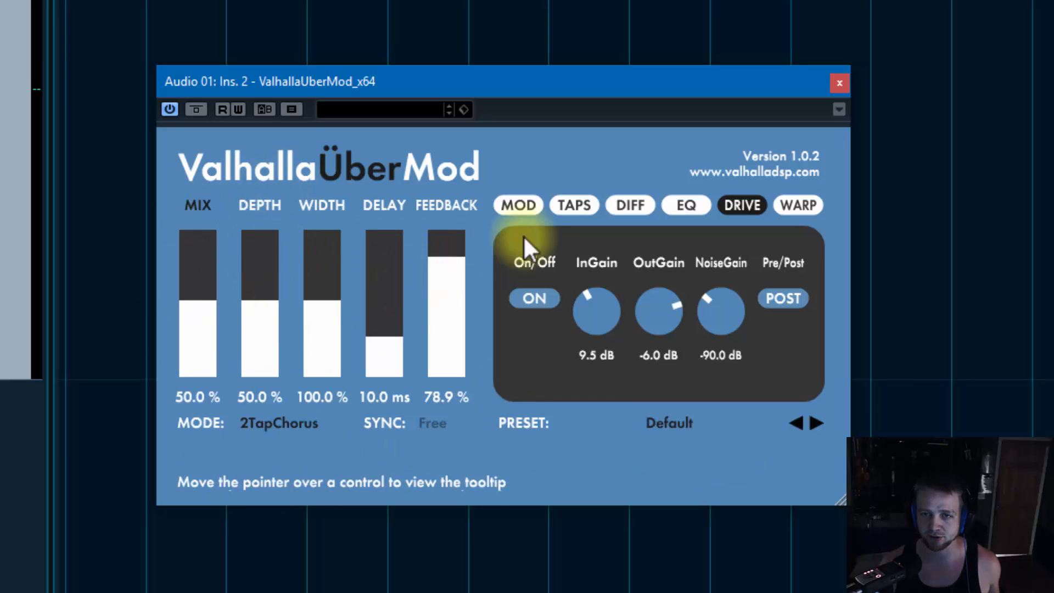
click(527, 203)
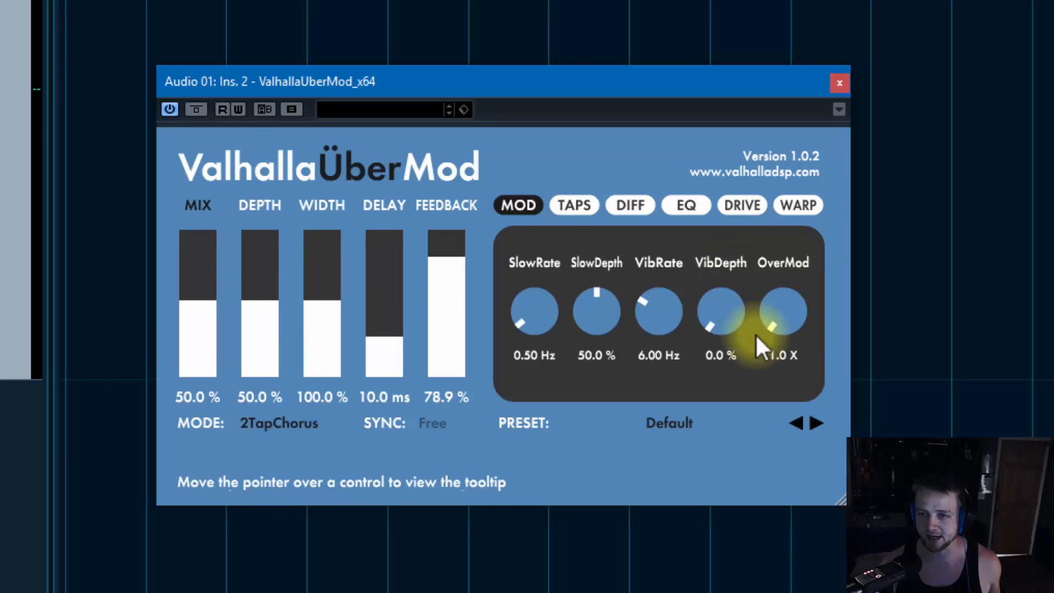
mouse_move(594, 313)
mouse_down()
mouse_move(600, 291)
mouse_move(604, 299)
mouse_up()
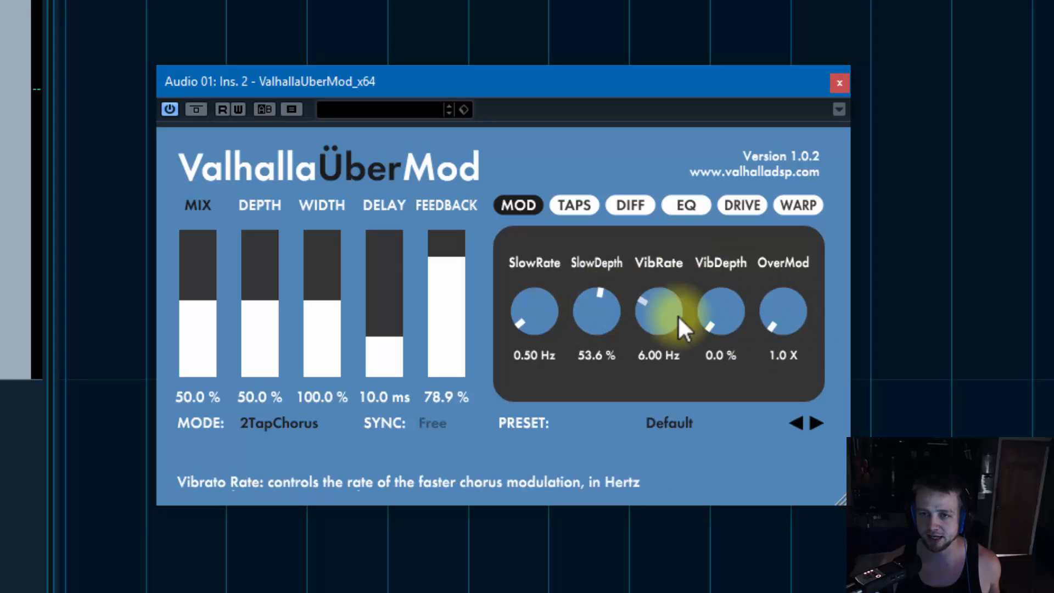
mouse_move(716, 315)
mouse_down()
mouse_move(723, 296)
mouse_move(726, 321)
mouse_up()
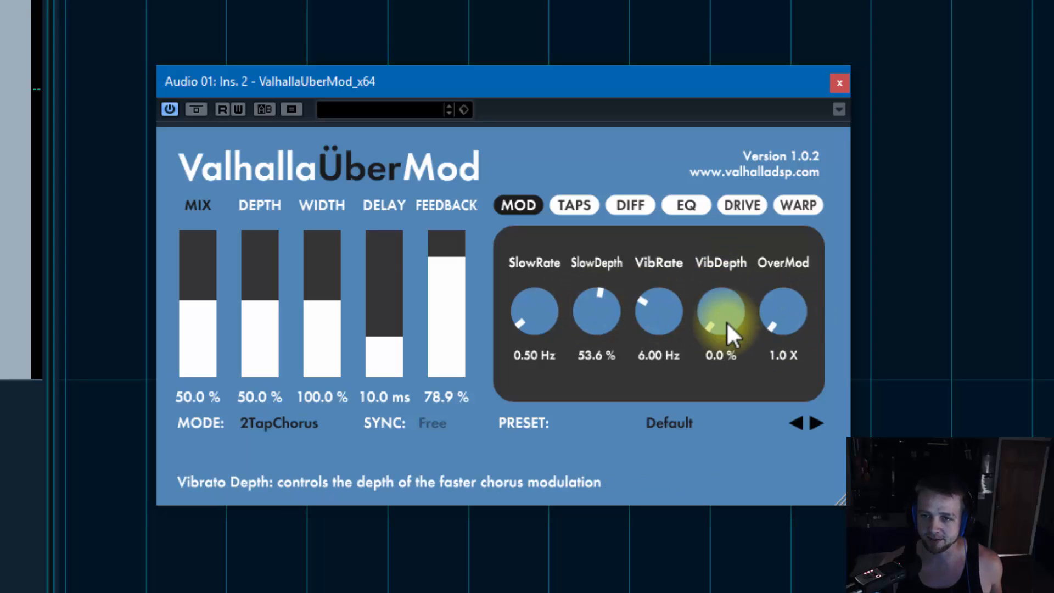
drag(789, 313, 785, 357)
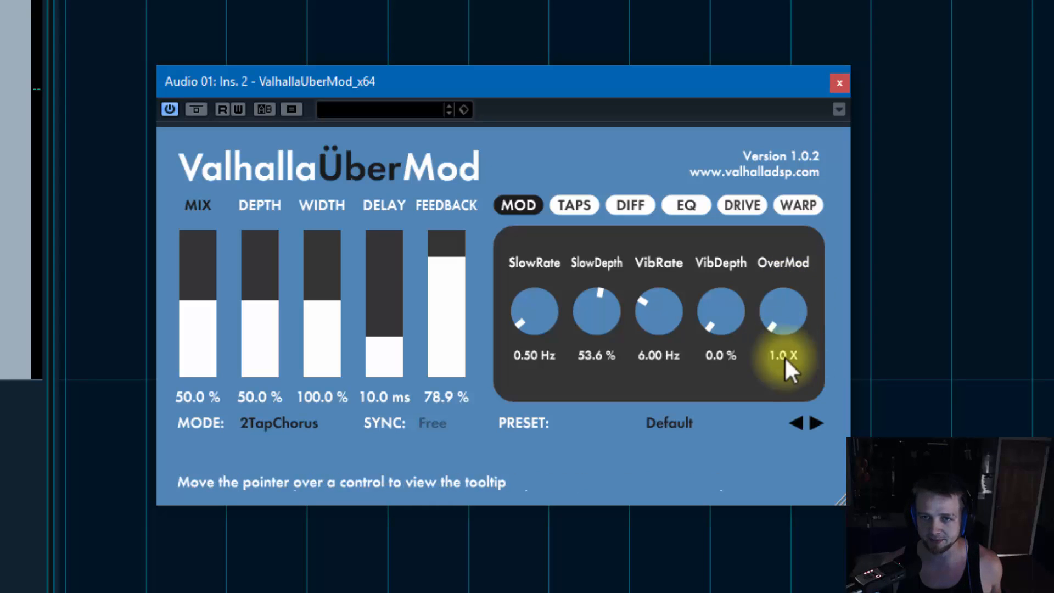
Set the diffusion section's ModDepth to 54.0 % and its size to 10 ms
click(638, 202)
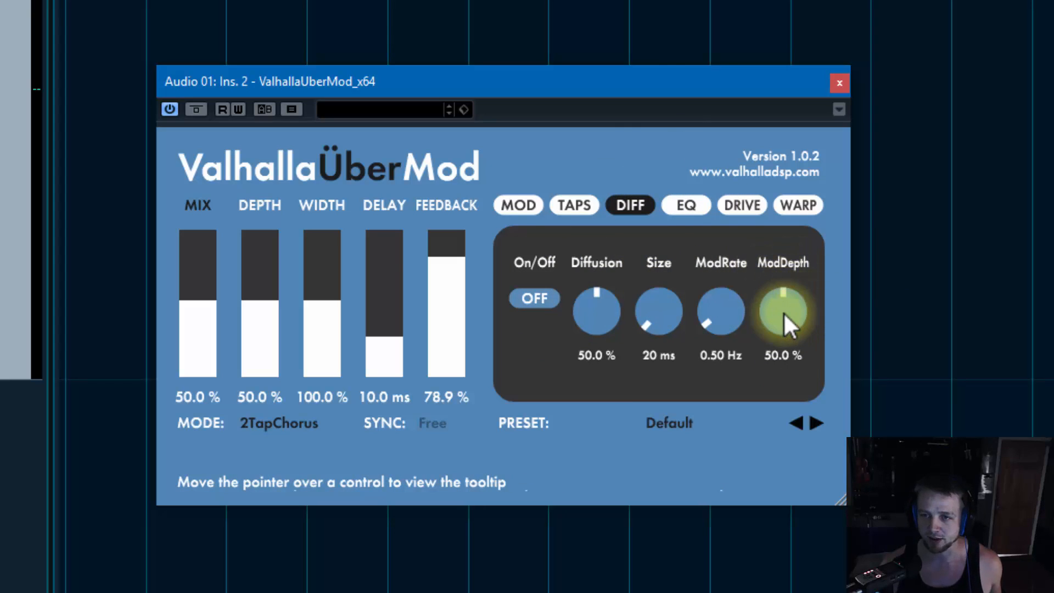
mouse_move(783, 312)
mouse_down()
mouse_move(795, 284)
mouse_move(795, 301)
mouse_up()
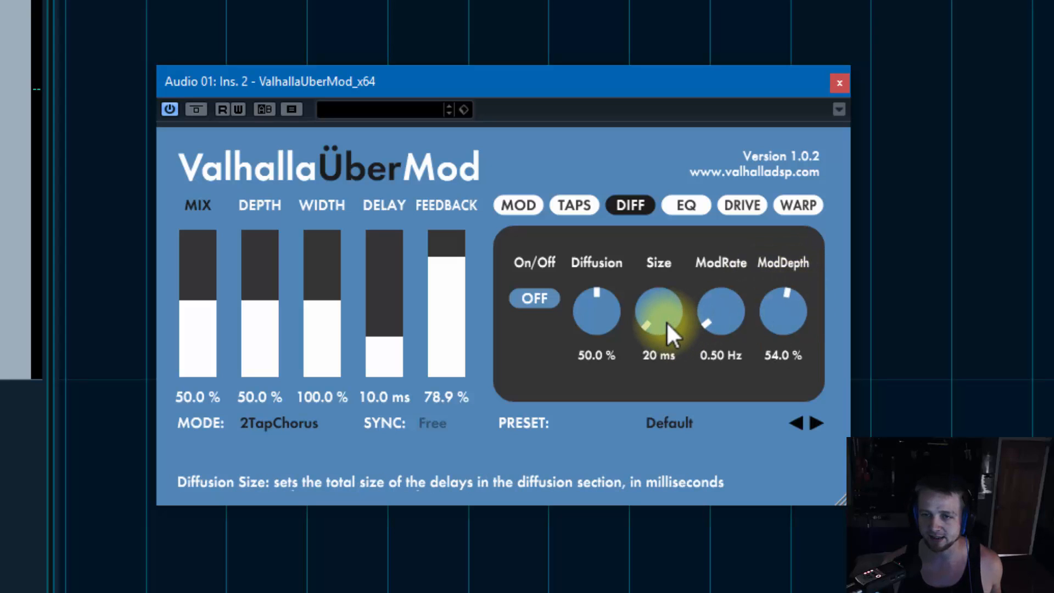
mouse_move(666, 321)
mouse_down()
mouse_move(668, 309)
mouse_move(673, 330)
mouse_move(659, 317)
mouse_move(670, 314)
mouse_up()
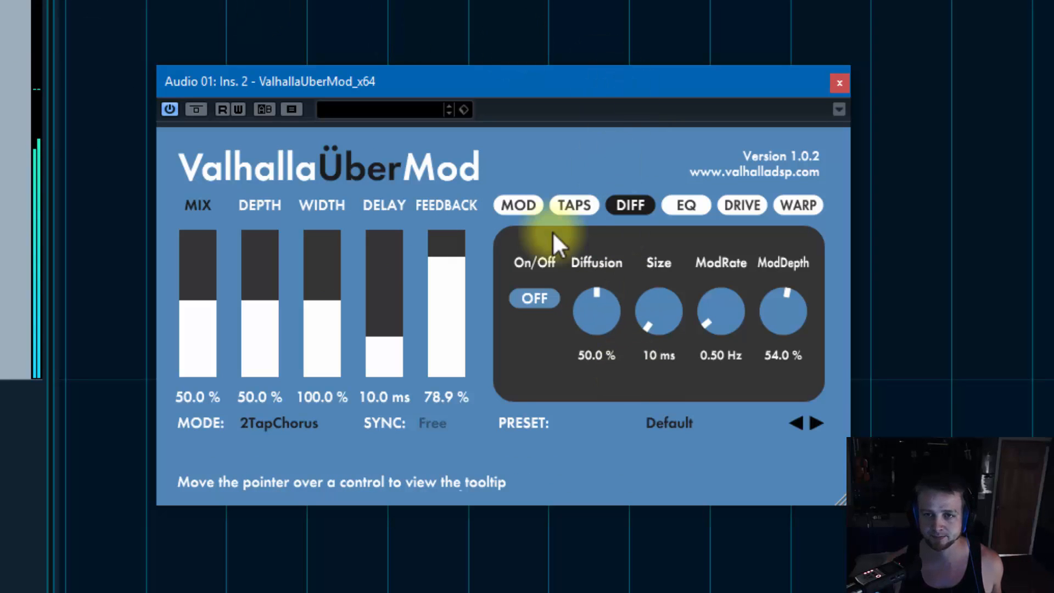
Set the modulation to SlowRate 1.58 Hz, SlowDepth 72.0 %, VibRate 9.43 Hz, VibDepth 36.8 % and OverMod 17.6 X
click(533, 205)
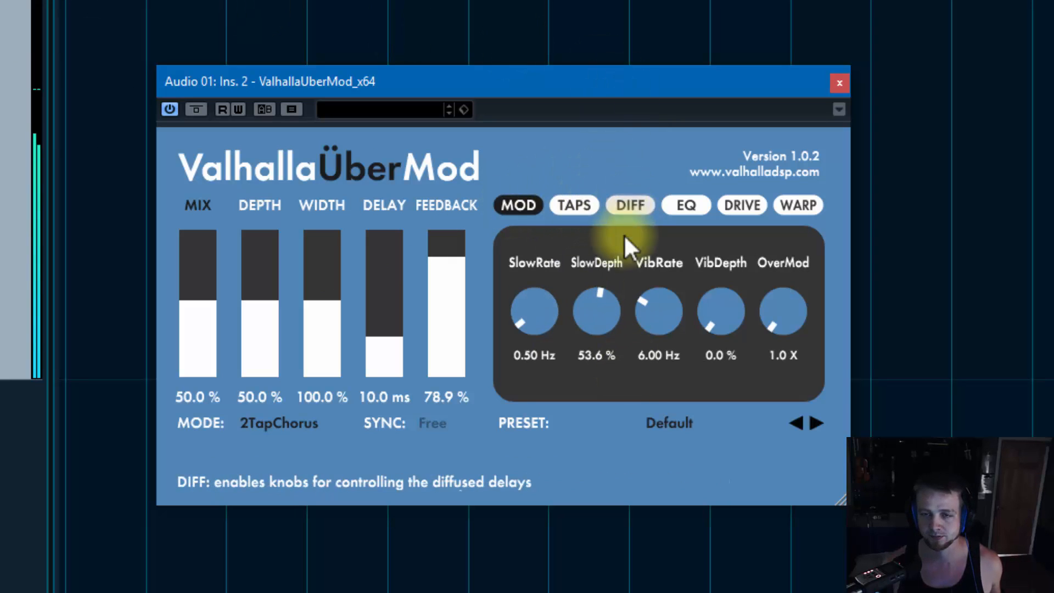
drag(545, 321, 551, 293)
drag(608, 302, 659, 329)
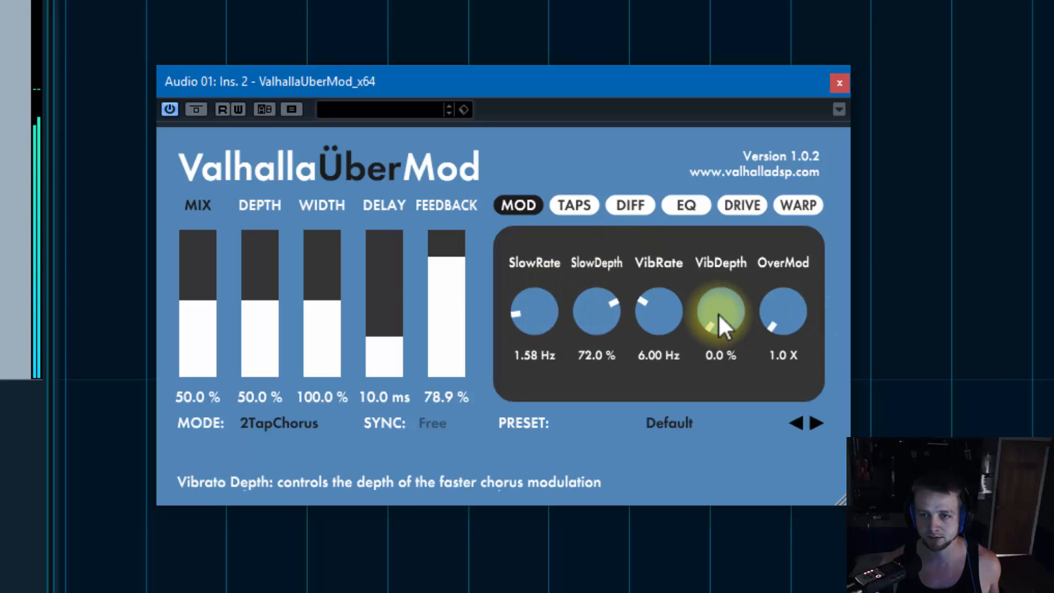
drag(718, 313, 737, 231)
drag(665, 301, 663, 259)
mouse_move(785, 296)
mouse_down()
mouse_move(792, 257)
mouse_move(779, 310)
mouse_up()
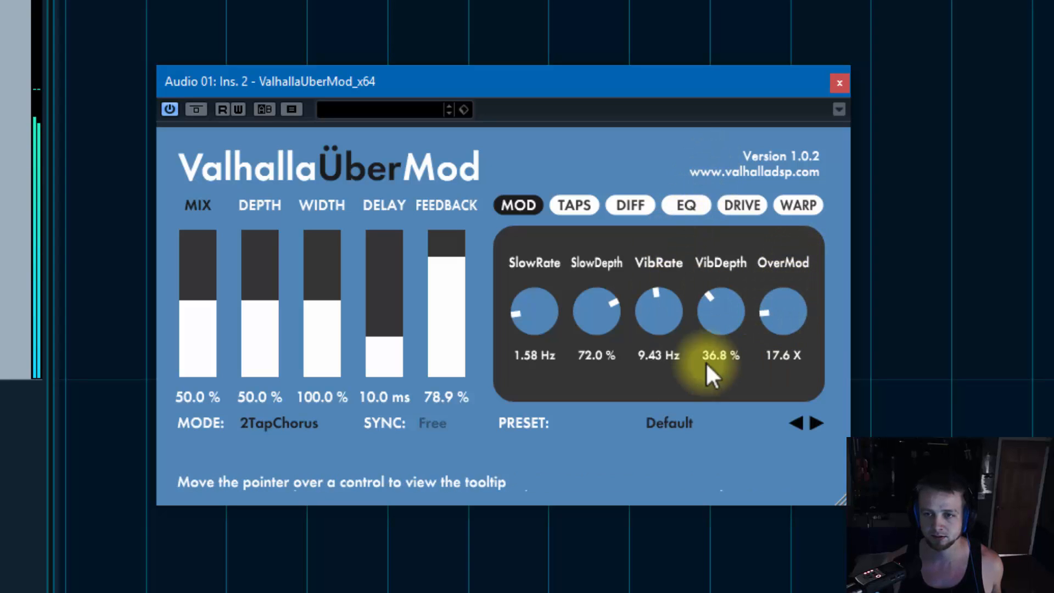
drag(257, 364, 252, 377)
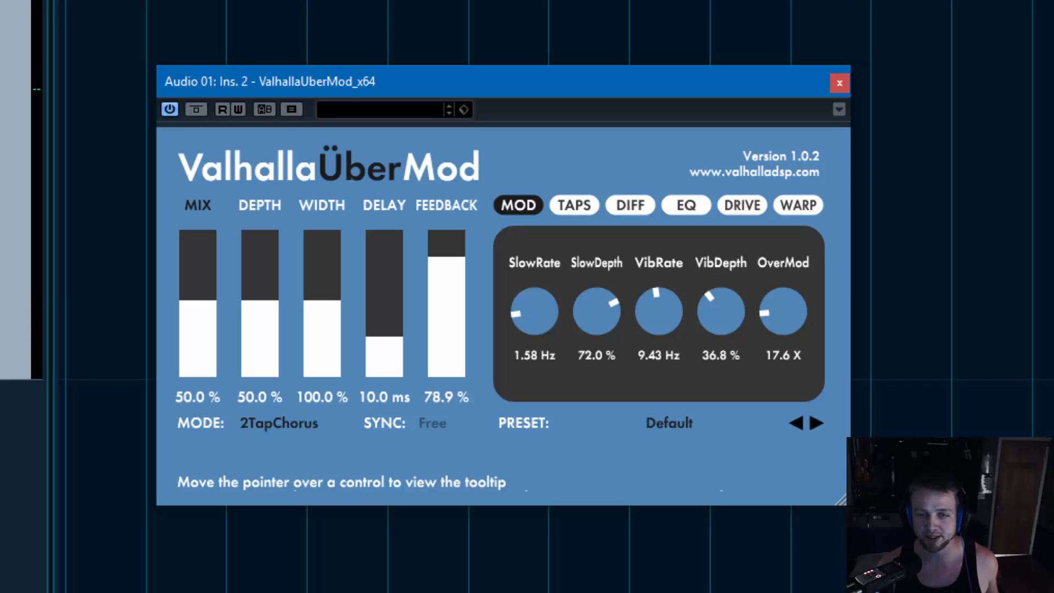
Change the effect's mode to 8Tap and bring up the diffusion settings
click(287, 422)
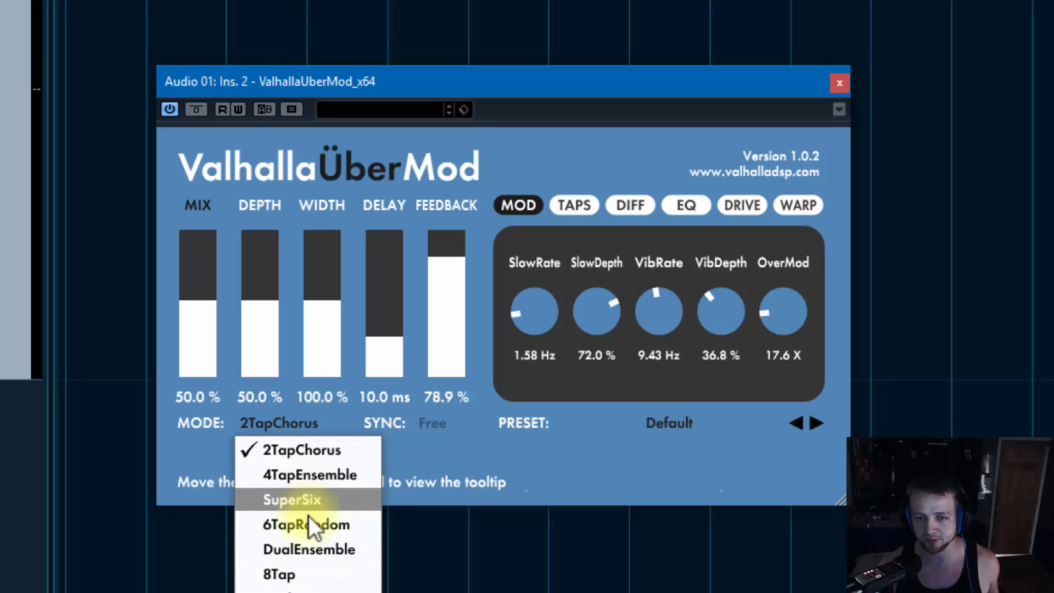
click(302, 579)
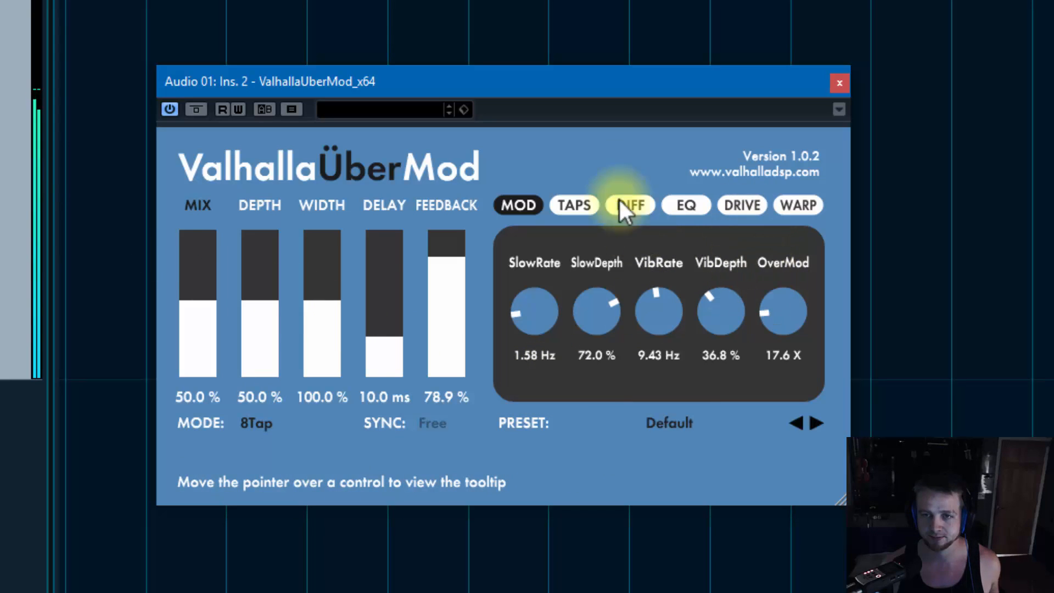
click(632, 206)
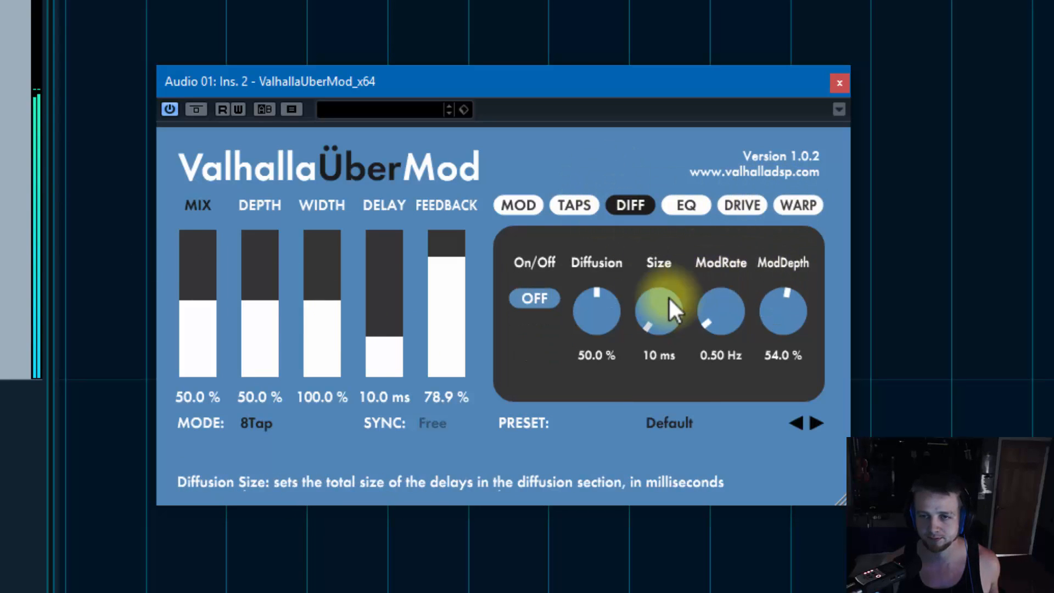
Turn on the diffusion section and set Diffusion to 56.0 %, Size 311 ms, ModRate 3.70 Hz and ModDepth 75.6 %
drag(656, 322, 686, 231)
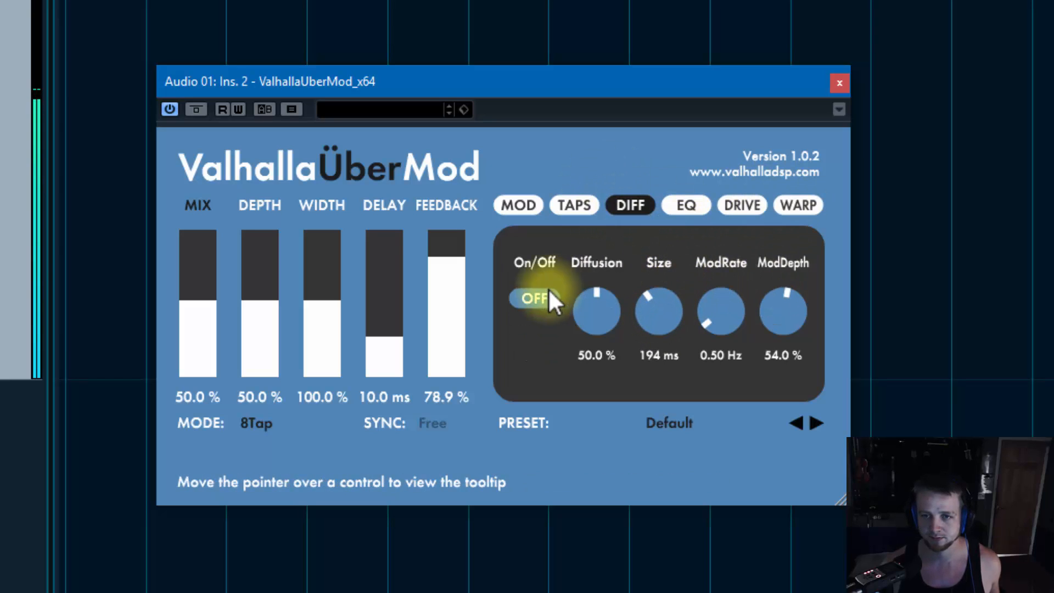
click(534, 298)
drag(678, 309, 791, 310)
drag(720, 312, 751, 194)
drag(797, 327, 610, 293)
drag(657, 308, 681, 272)
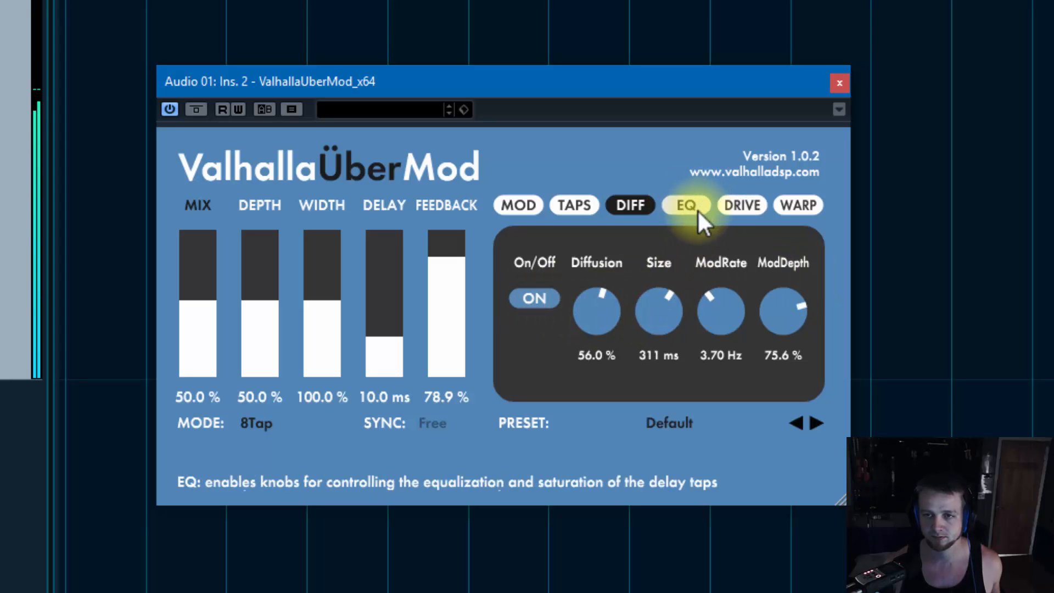
Raise the feedback to 88.0 % and set the drive's InGain to 2.0 dB
click(686, 211)
click(735, 206)
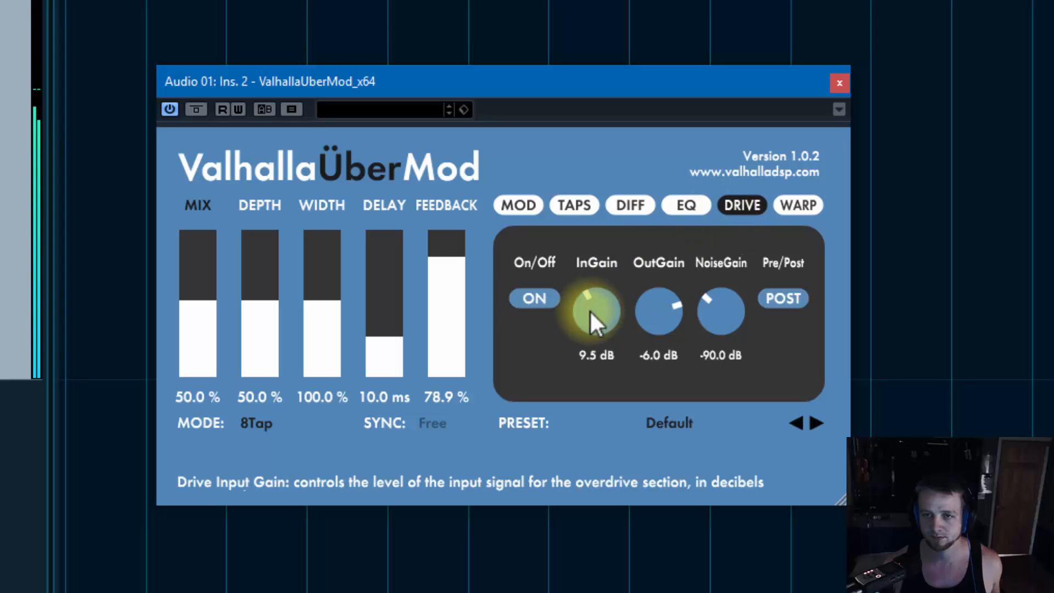
drag(590, 311, 597, 339)
drag(461, 242, 459, 247)
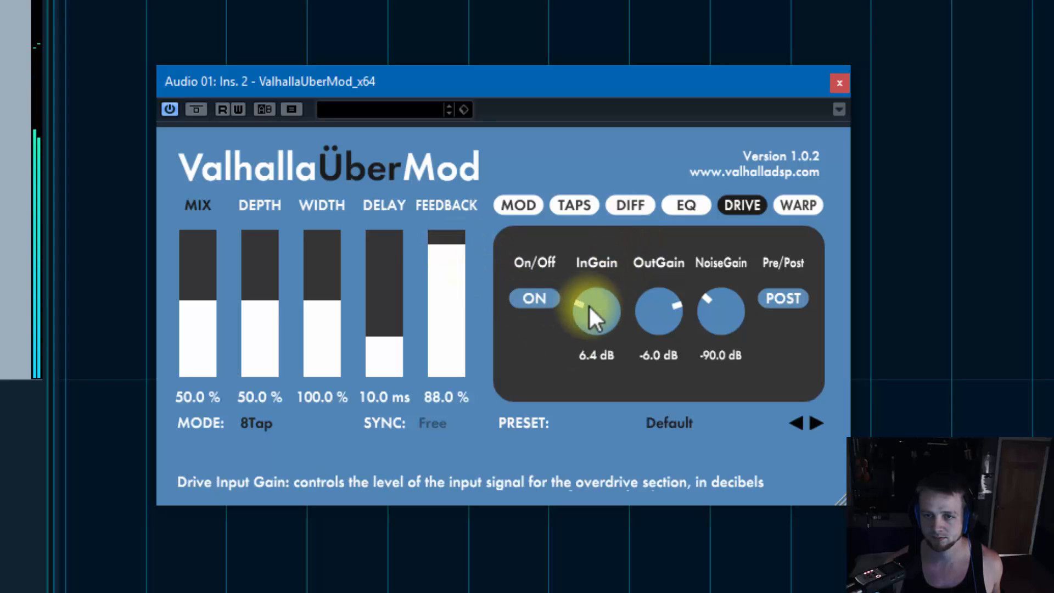
drag(589, 305, 579, 343)
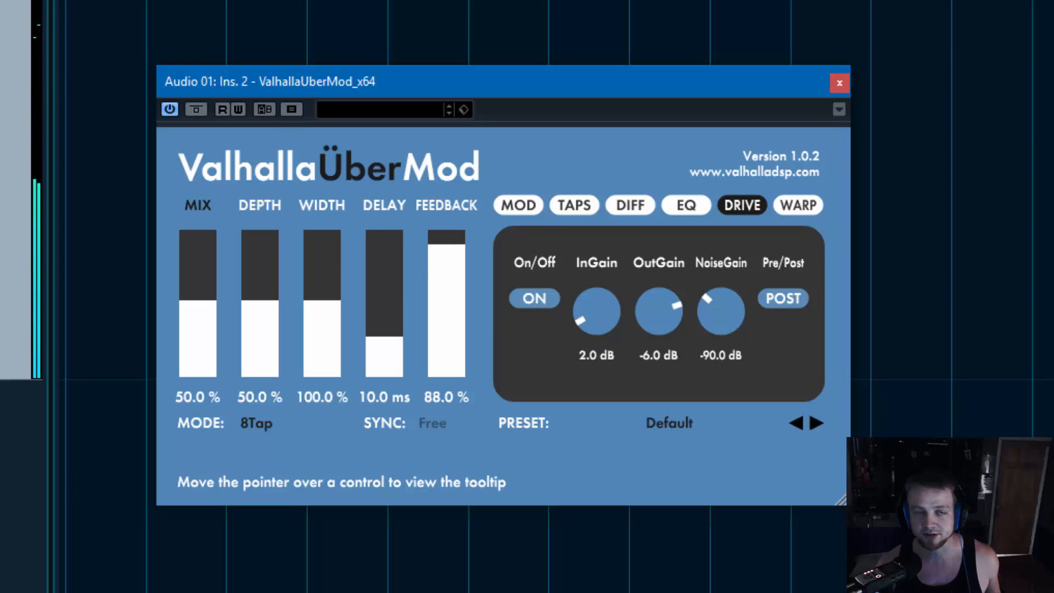
Sweep the drive's InGain up and back down to 2.9 dB, and reduce the feedback to 77.5 %
drag(597, 318, 623, 252)
drag(588, 315, 610, 258)
mouse_move(445, 253)
mouse_down()
mouse_move(450, 310)
mouse_move(450, 236)
mouse_move(442, 320)
mouse_move(457, 253)
mouse_move(456, 270)
mouse_up()
click(600, 306)
drag(600, 306, 578, 427)
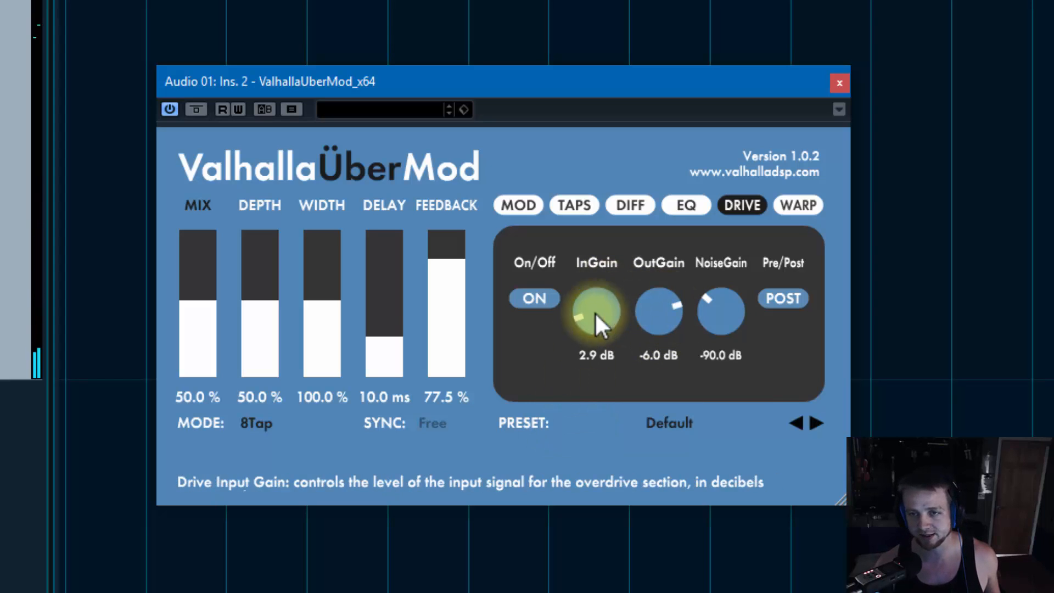
Set the drive to InGain 18.3 dB, OutGain -21.6 dB and NoiseGain -120.0 dB, with the feedback at 86.6 %
drag(594, 311, 656, 325)
drag(598, 308, 663, 364)
drag(598, 307, 603, 263)
drag(632, 299, 662, 412)
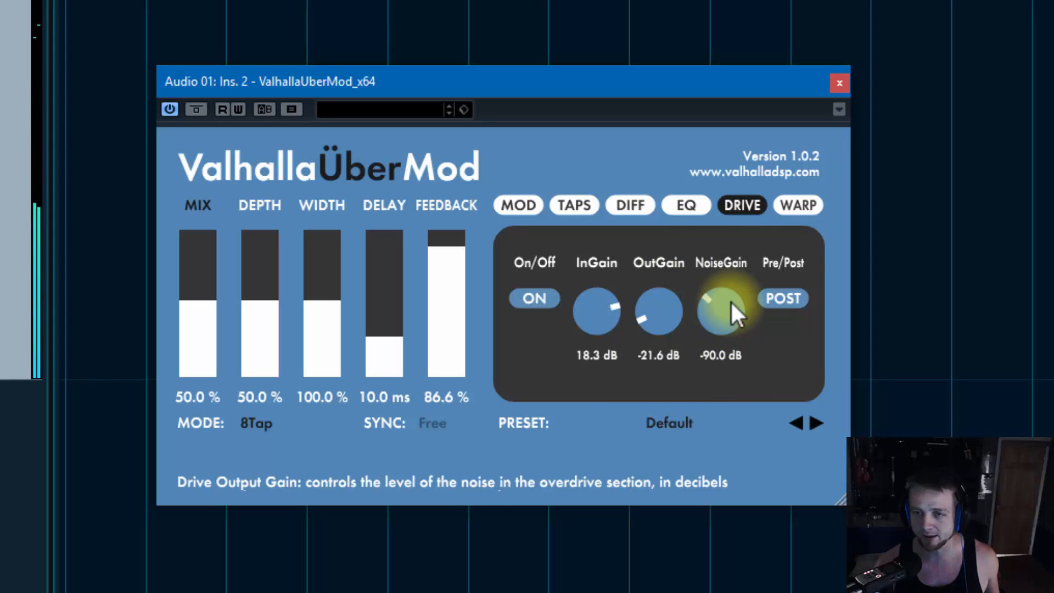
drag(730, 318, 718, 376)
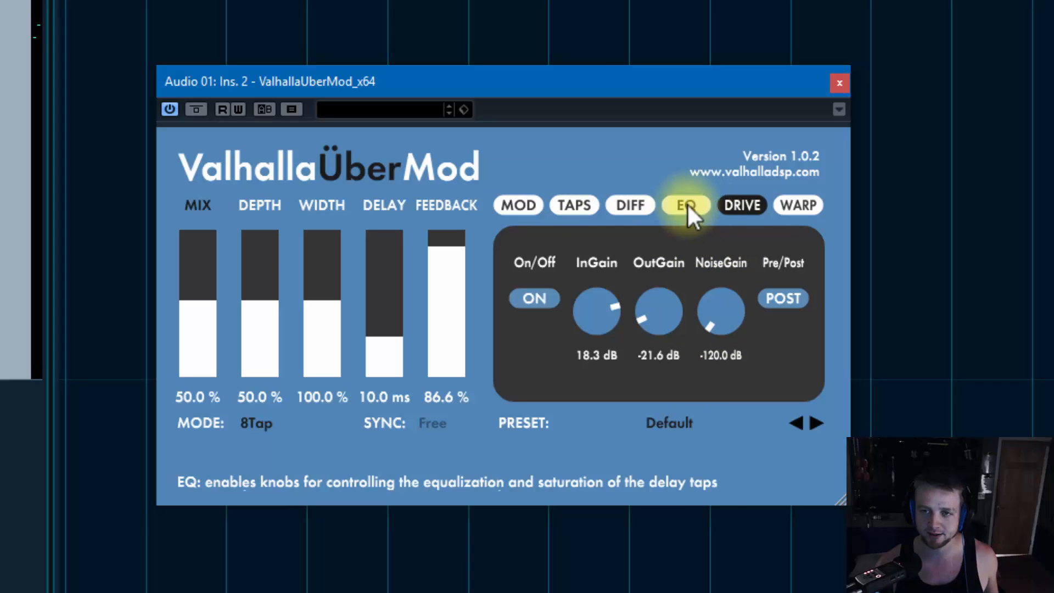
Load the UberDefault preset and set its feedback to 83.8 %
click(526, 206)
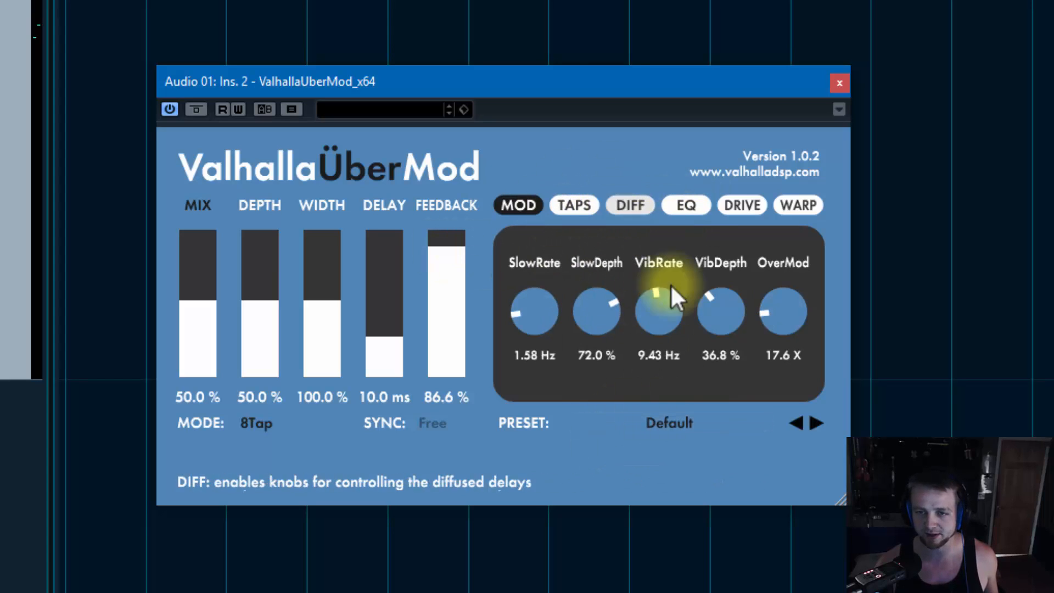
click(658, 424)
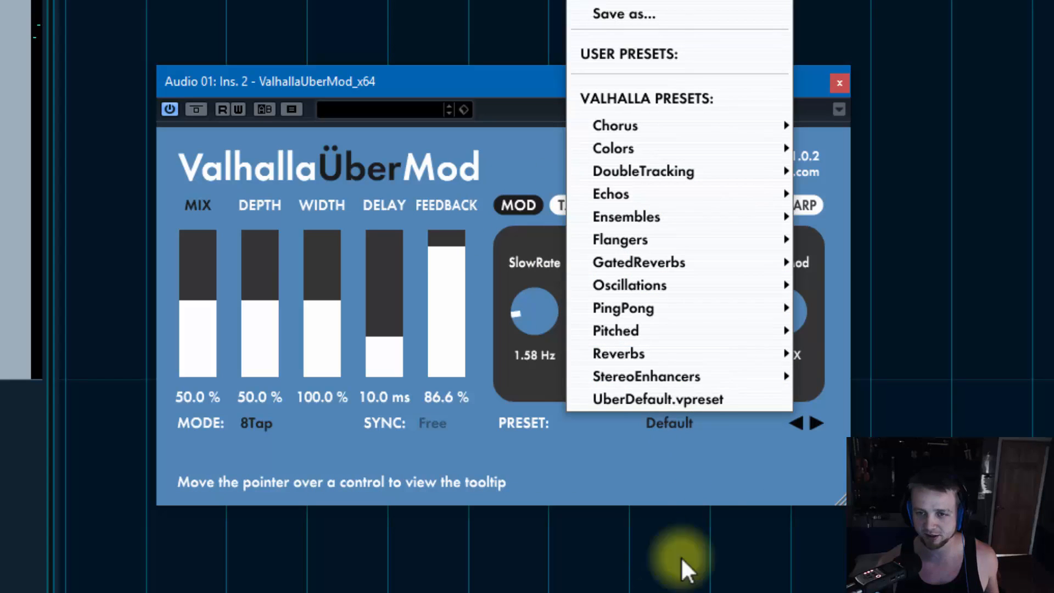
click(649, 399)
click(449, 256)
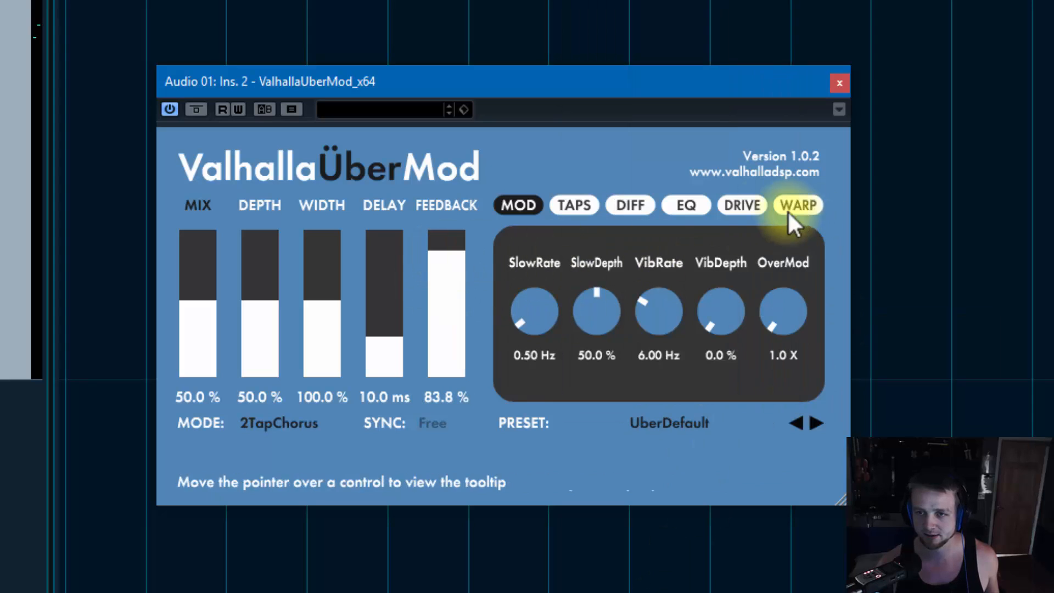
Turn on the drive section and set its InGain to 9.8 dB
click(742, 204)
click(531, 313)
mouse_move(598, 327)
mouse_down()
mouse_move(590, 305)
mouse_move(586, 330)
mouse_move(589, 312)
mouse_up()
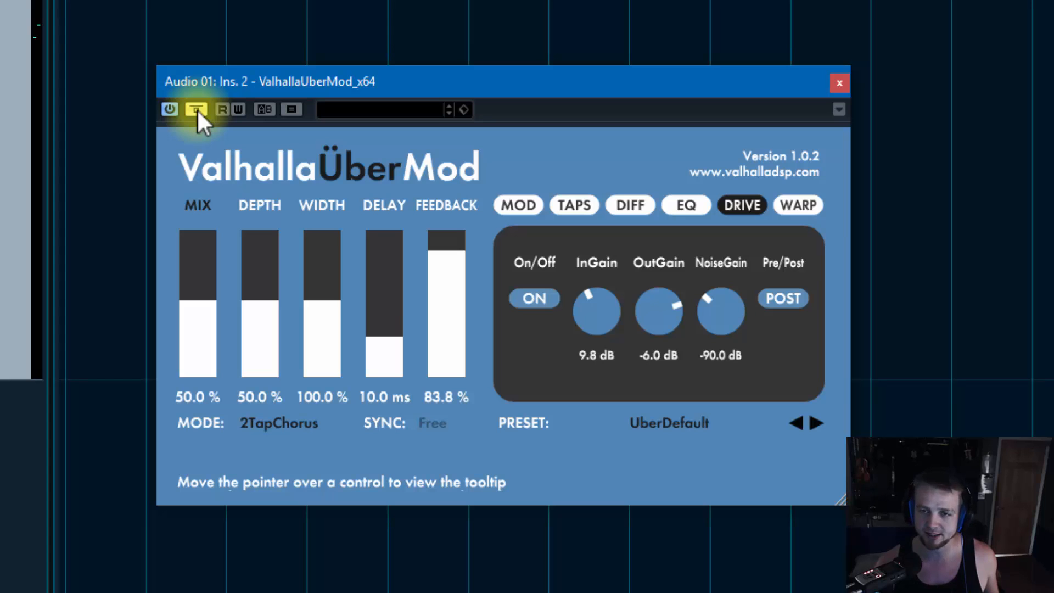
Take the effect out of bypass and set the modulation to SlowRate 0.01 Hz, VibRate 0.09 Hz and VibDepth 12.8 %
click(546, 207)
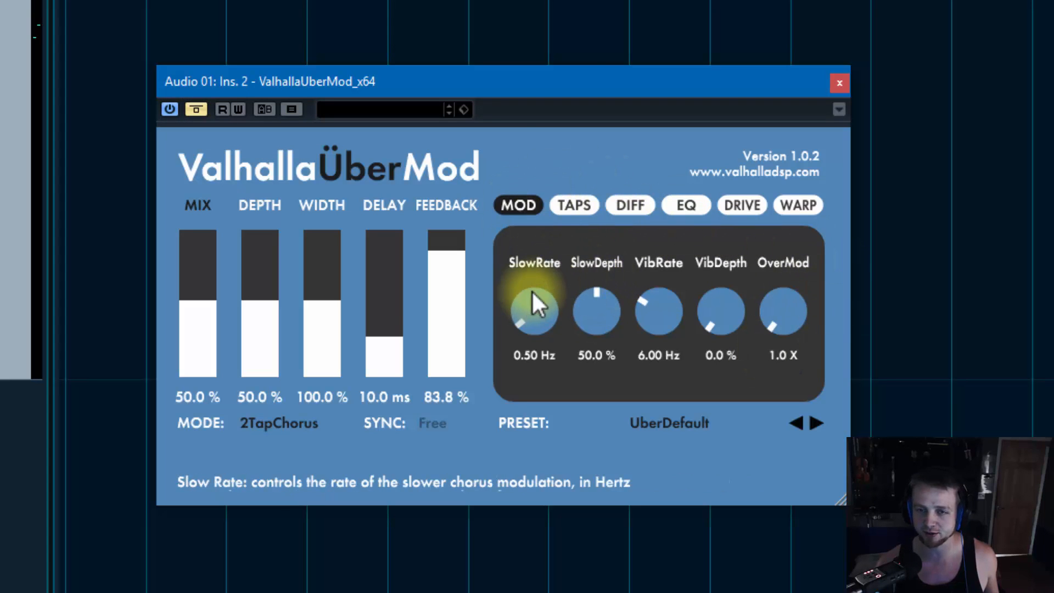
click(197, 109)
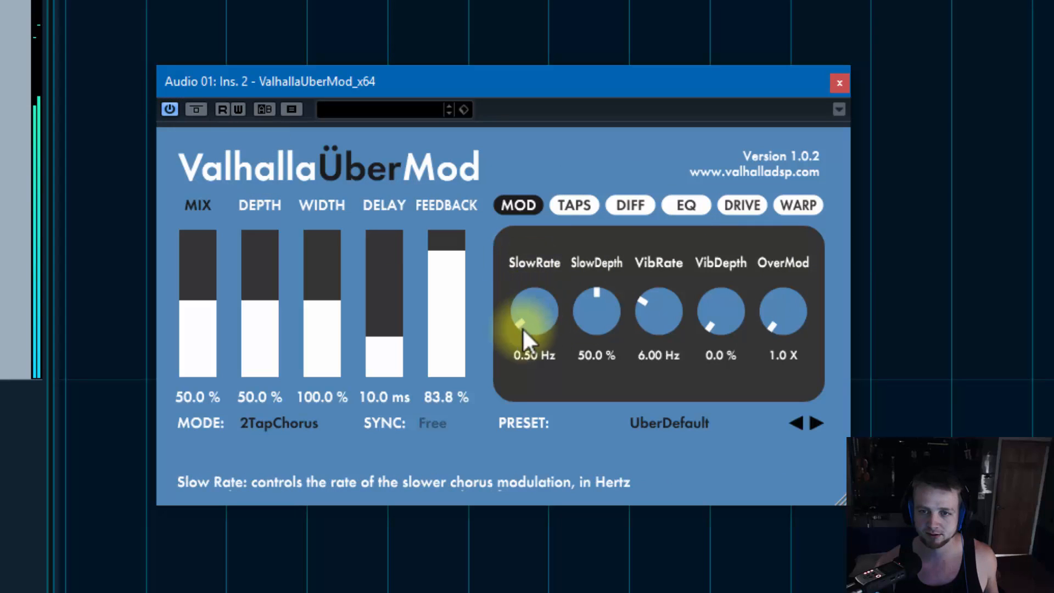
drag(522, 327, 557, 330)
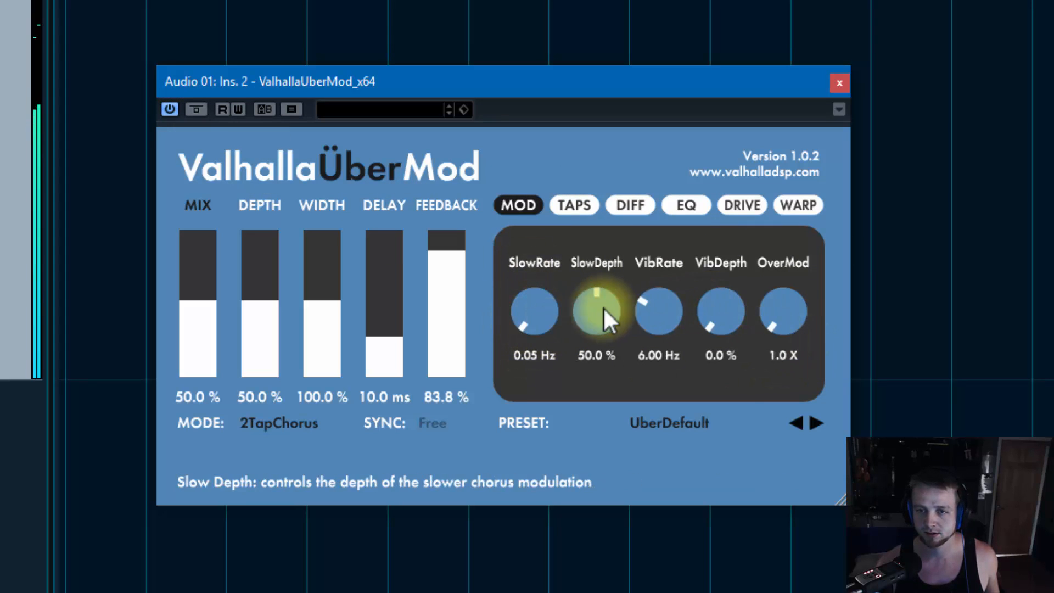
drag(724, 312, 730, 278)
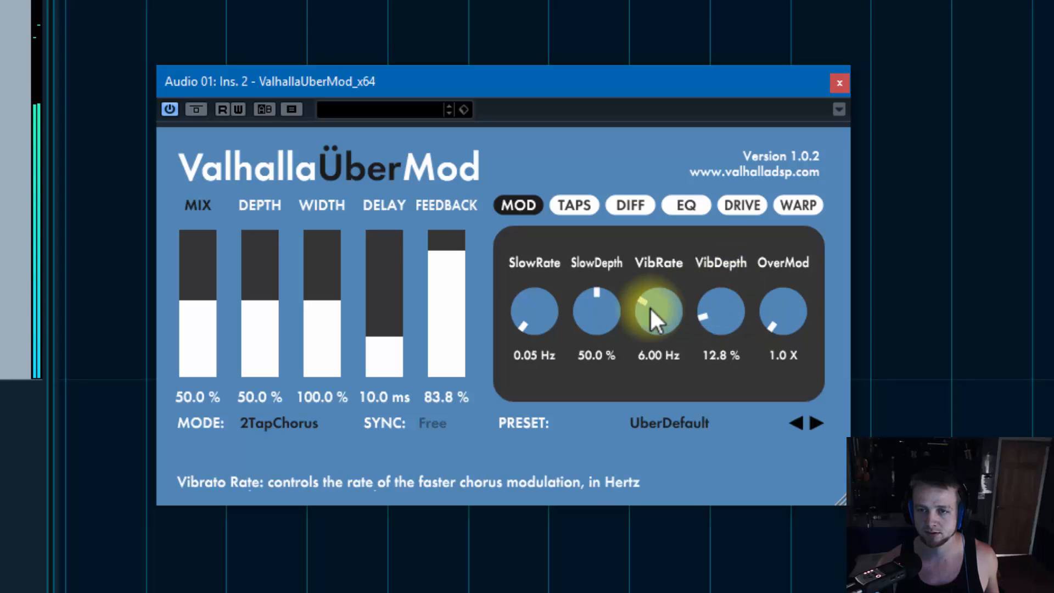
drag(651, 308, 662, 381)
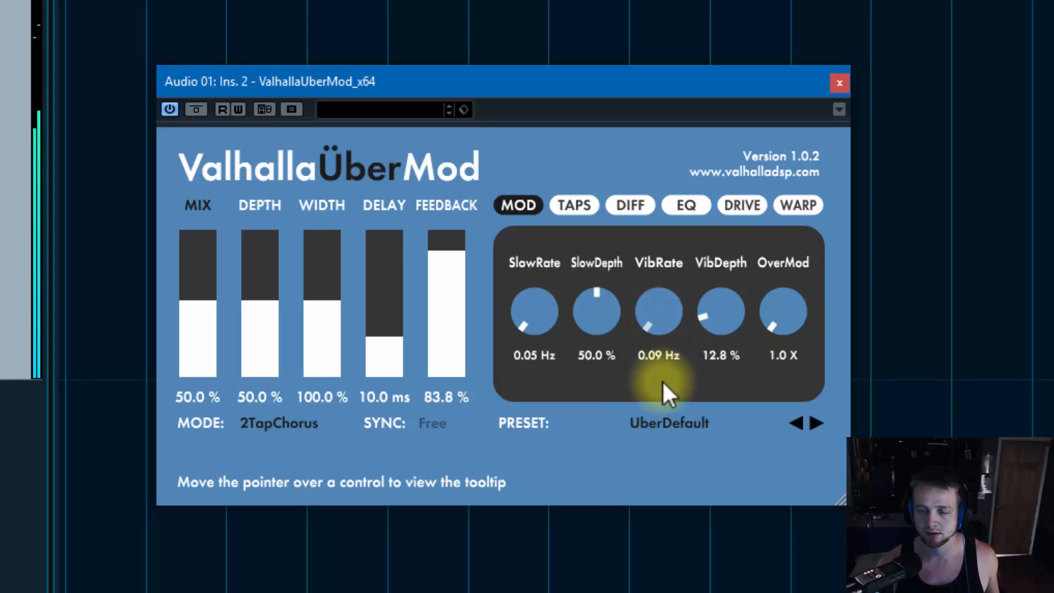
drag(544, 314, 594, 387)
Turn on the diffusion section and set Diffusion to 77.6 %, Size 10 ms, ModRate 0.89 Hz and ModDepth 0.0 %
click(615, 202)
click(531, 293)
drag(665, 331, 665, 346)
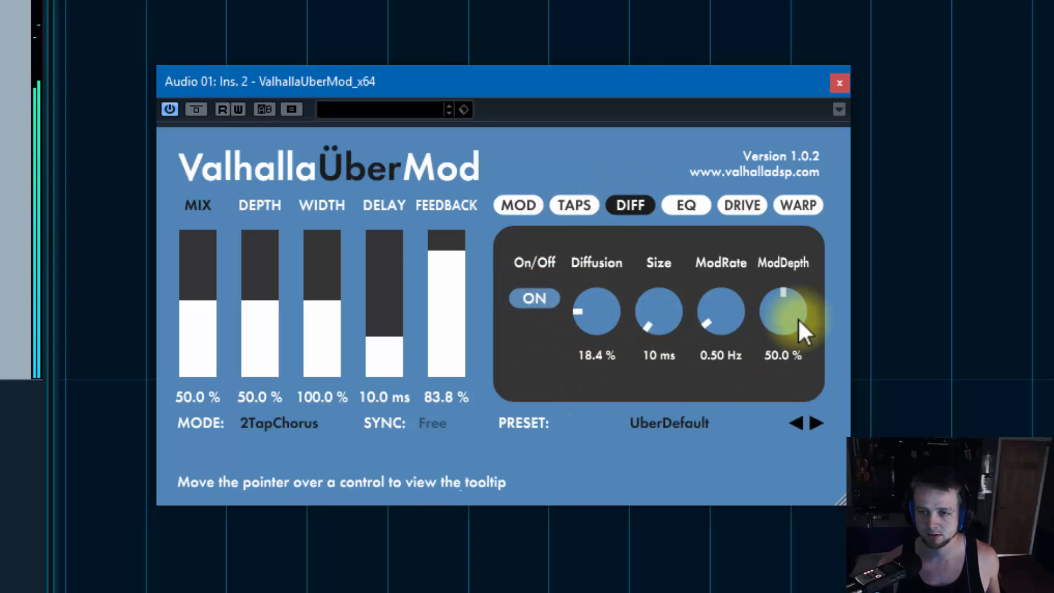
drag(776, 334, 765, 477)
drag(705, 328, 719, 313)
mouse_move(646, 307)
mouse_down()
mouse_move(668, 244)
mouse_move(655, 314)
mouse_up()
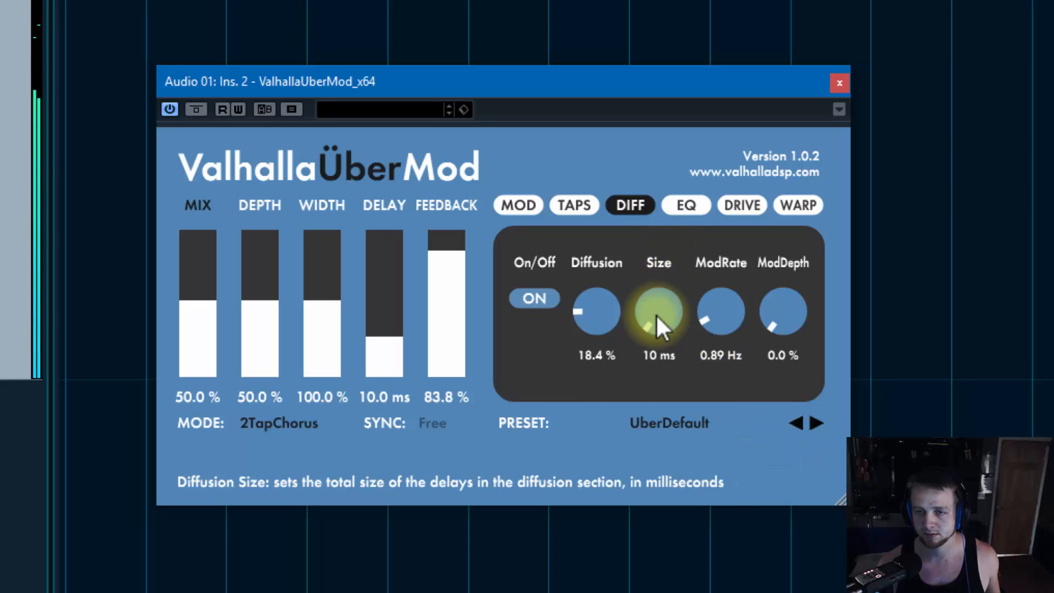
mouse_move(584, 328)
mouse_down()
mouse_move(581, 355)
mouse_move(582, 326)
mouse_up()
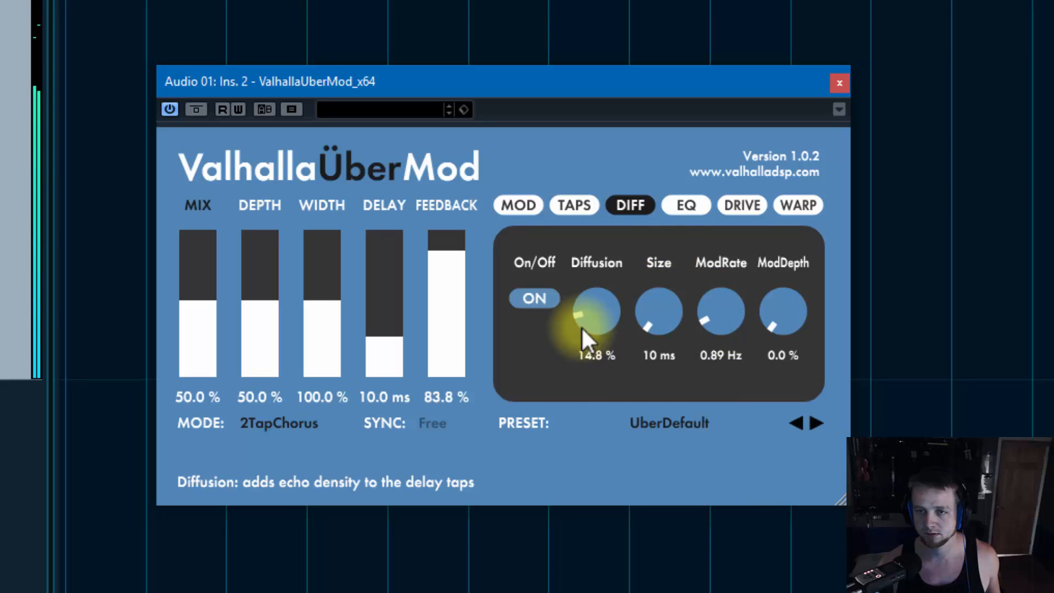
click(518, 204)
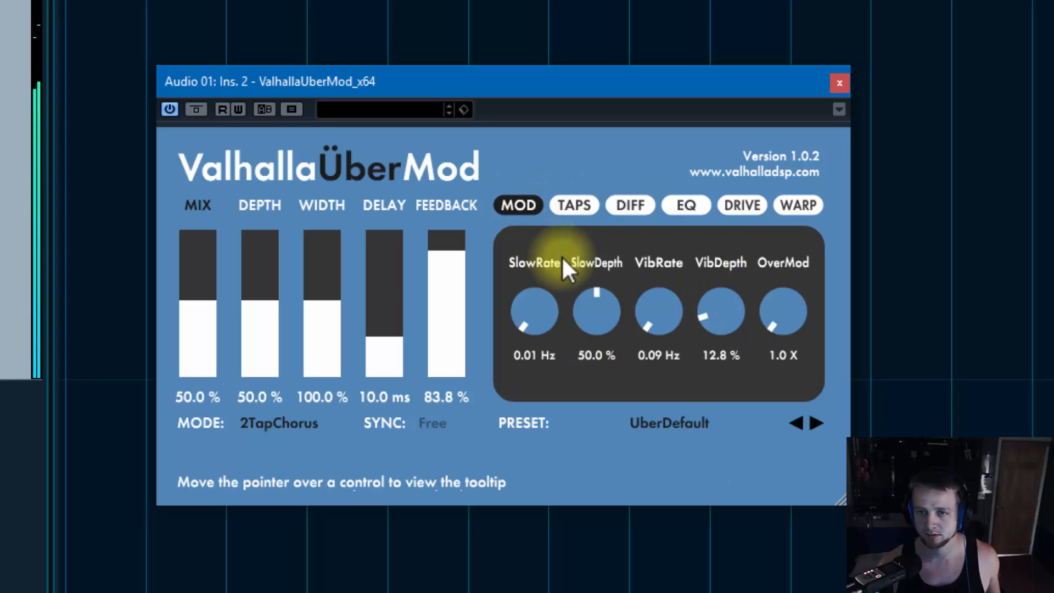
click(626, 204)
drag(595, 314, 754, 205)
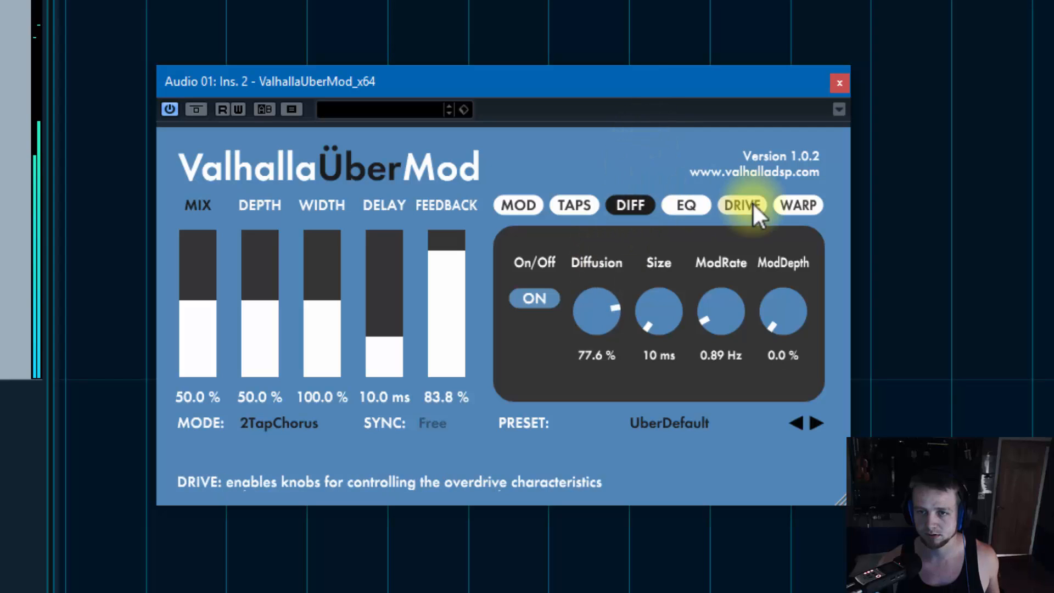
Lower the drive's InGain to 3.5 dB and raise the feedback to 90.1 %
click(754, 206)
drag(597, 311, 587, 406)
click(450, 246)
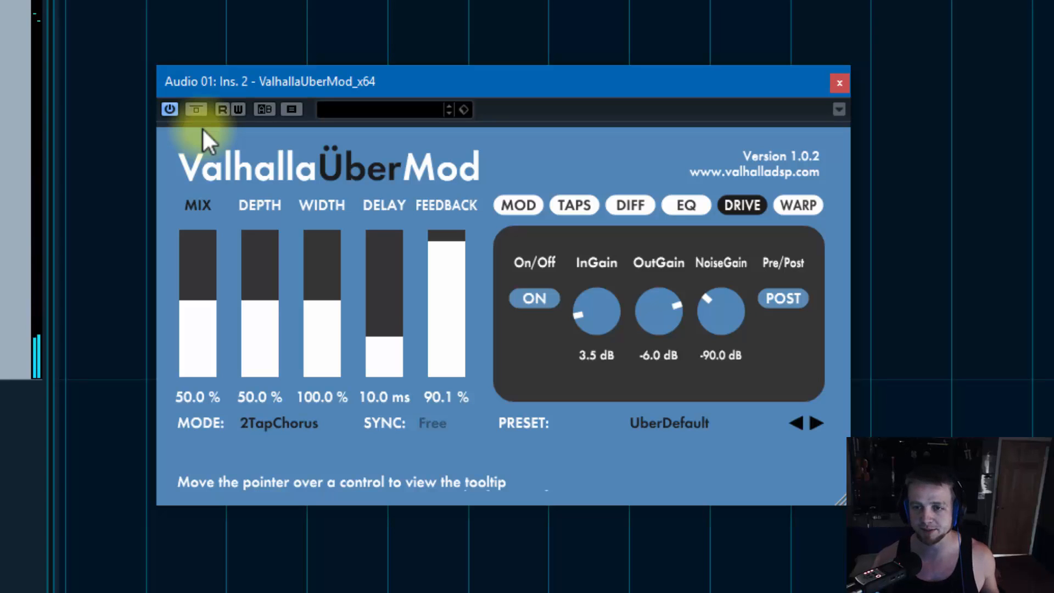
Adjust the modulation's SlowDepth and set the drive's InGain to 2.7 dB
click(525, 208)
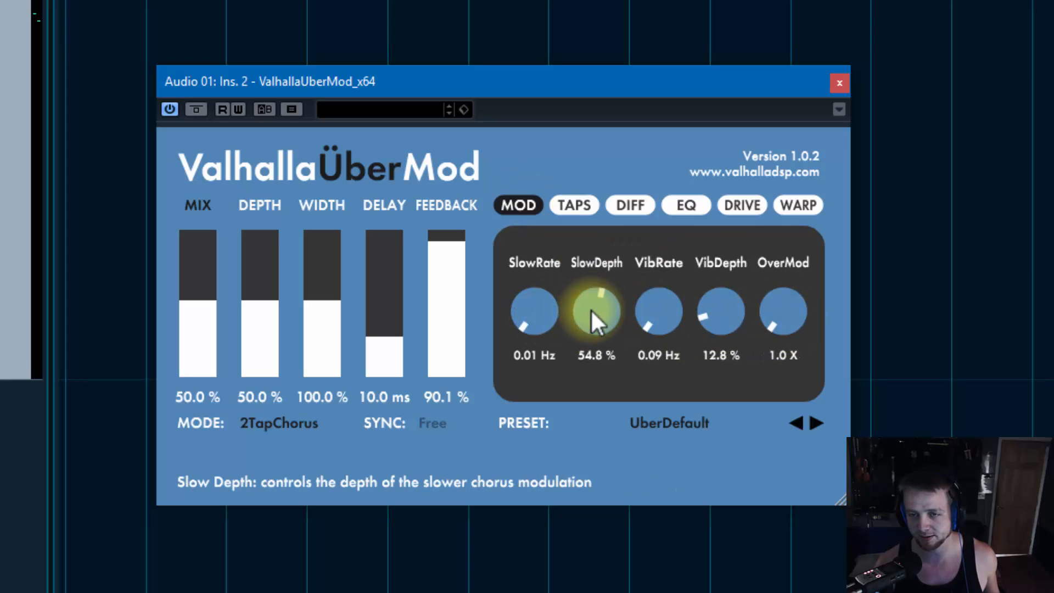
drag(592, 311, 593, 318)
click(744, 210)
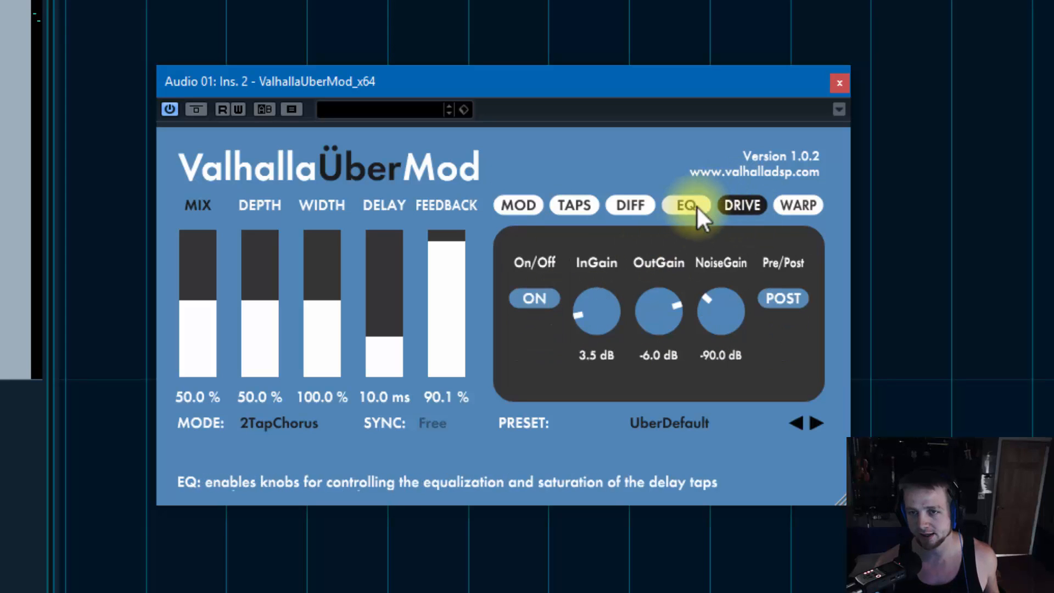
click(693, 209)
click(761, 205)
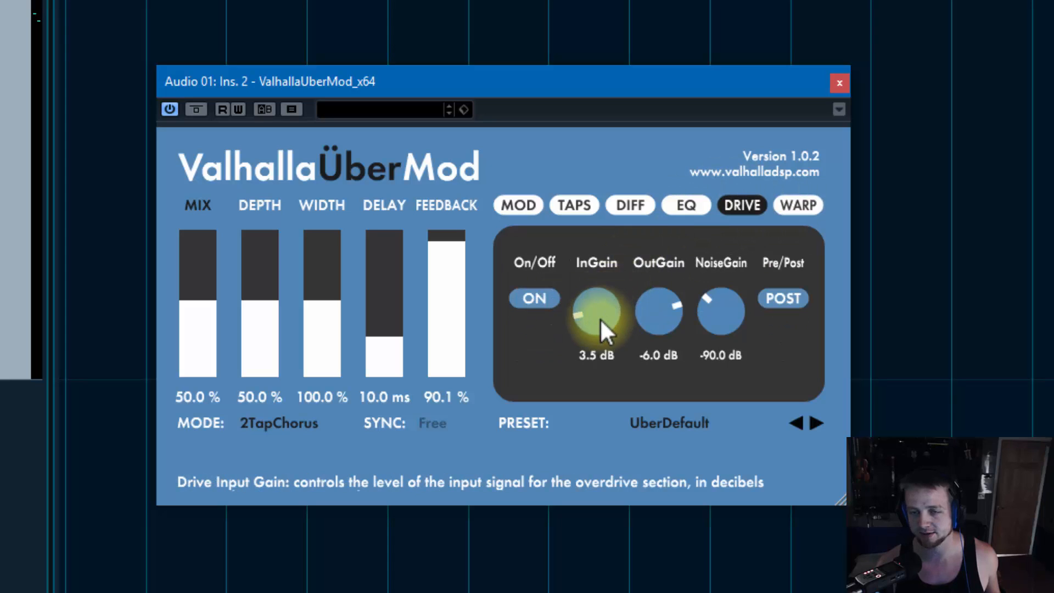
mouse_move(600, 318)
mouse_down()
mouse_move(610, 290)
mouse_move(598, 344)
mouse_move(603, 310)
mouse_move(588, 334)
mouse_up()
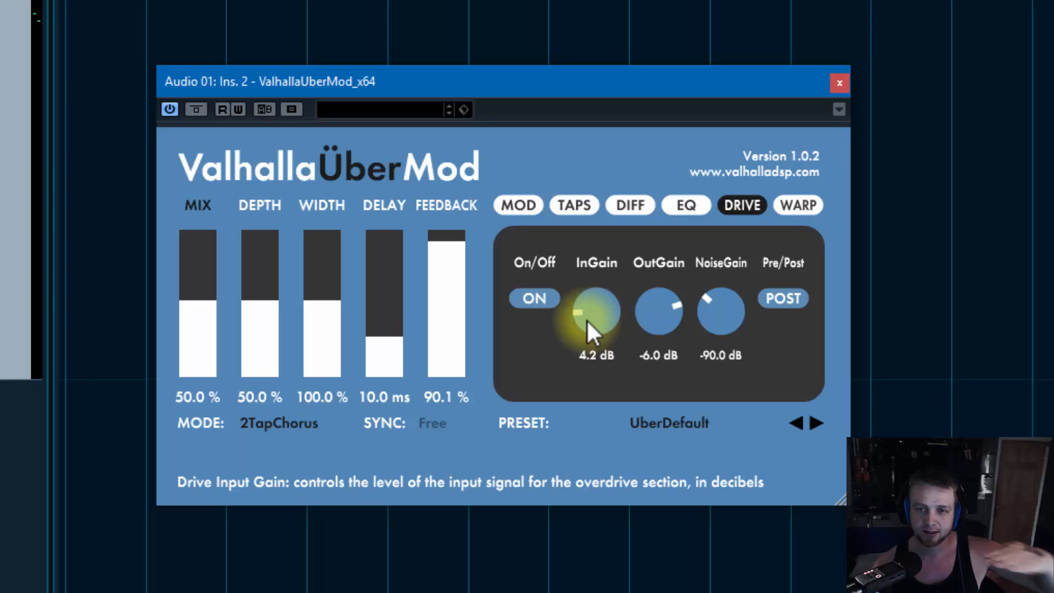
mouse_move(592, 312)
mouse_down()
mouse_move(606, 248)
mouse_move(615, 231)
mouse_move(598, 322)
mouse_move(641, 208)
mouse_move(591, 332)
mouse_up()
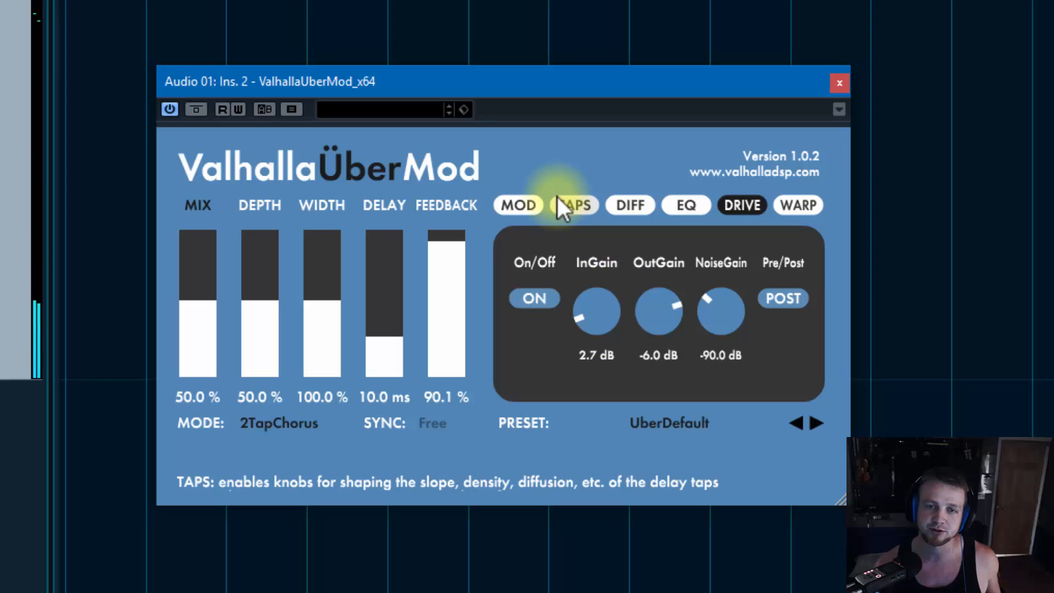
Try the overall depth at 0.0 %, then settle on a depth of 96.5 % and a drive InGain of 5.9 dB
drag(266, 286, 288, 213)
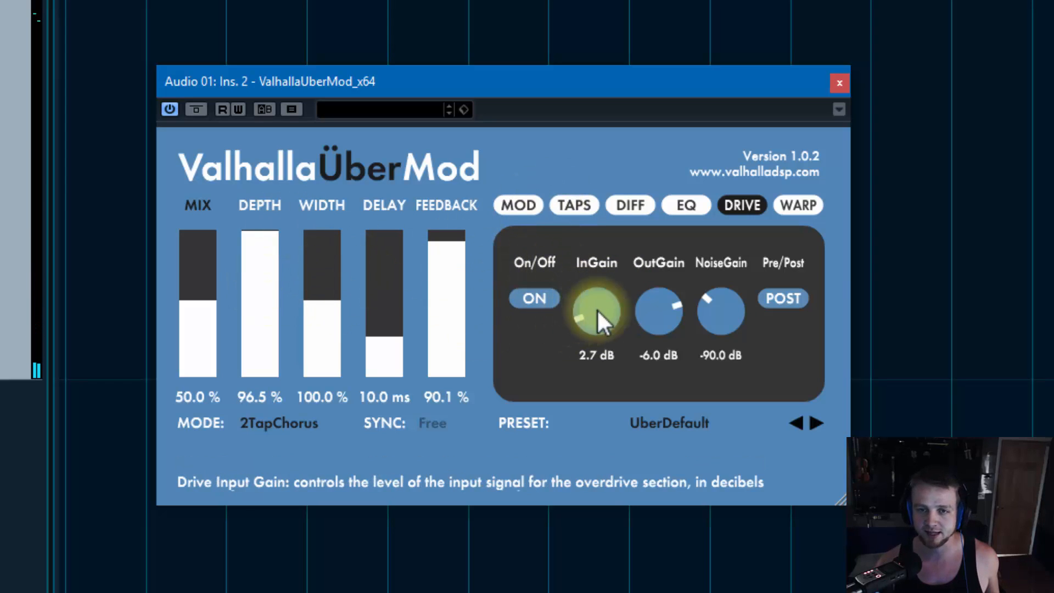
drag(597, 310, 604, 264)
drag(265, 305, 266, 384)
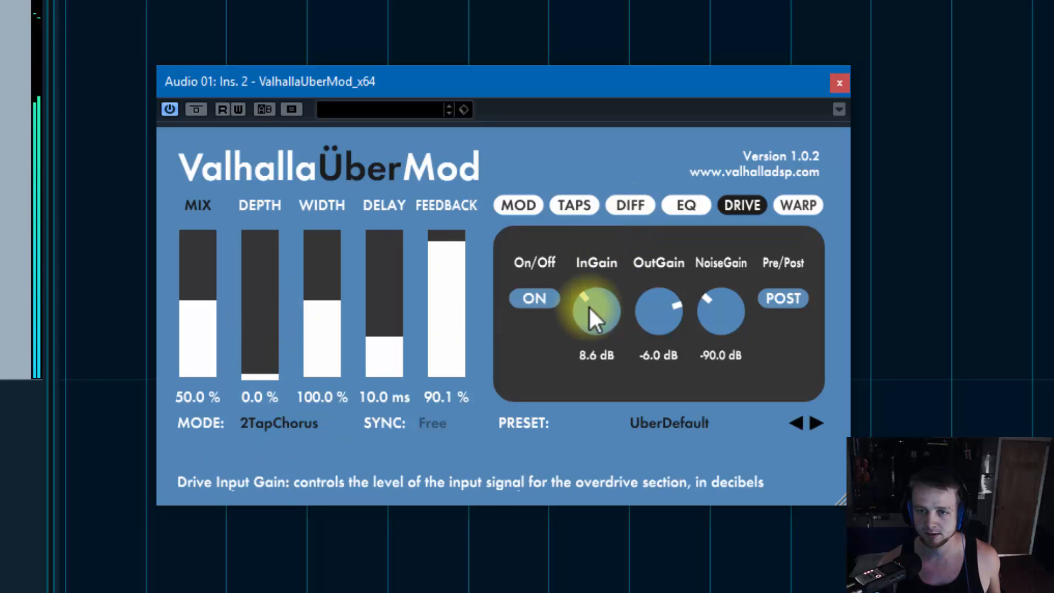
drag(589, 308, 615, 296)
drag(274, 274, 282, 235)
drag(603, 305, 571, 318)
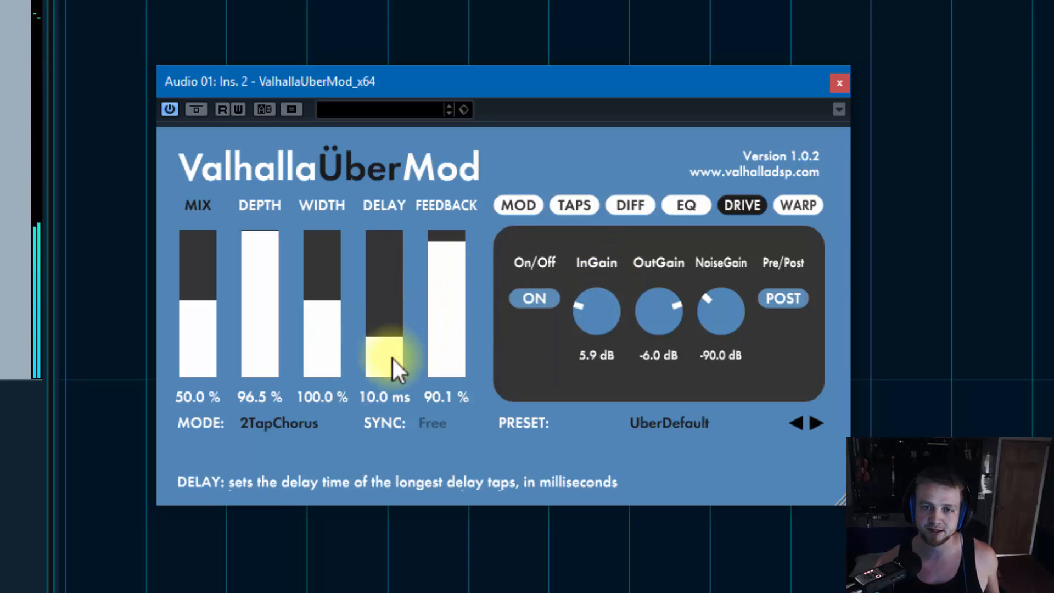
Sweep the delay from 0.0 ms up to 141.6 ms with the drive's InGain at 12.6 dB and the feedback at 100.0 %
drag(383, 367, 383, 371)
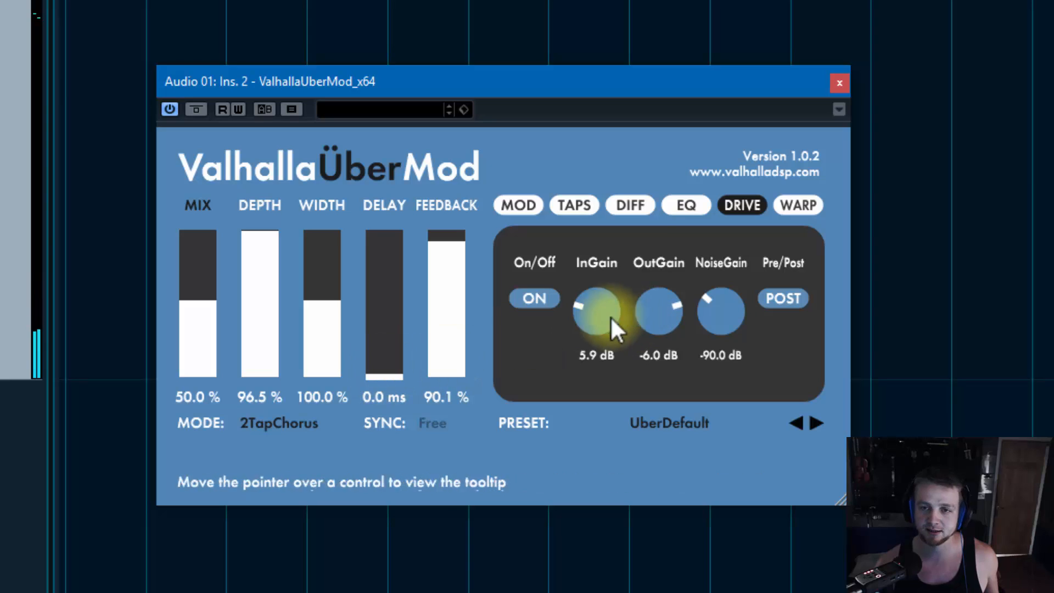
drag(610, 315, 583, 280)
click(394, 243)
click(383, 294)
drag(447, 235, 458, 217)
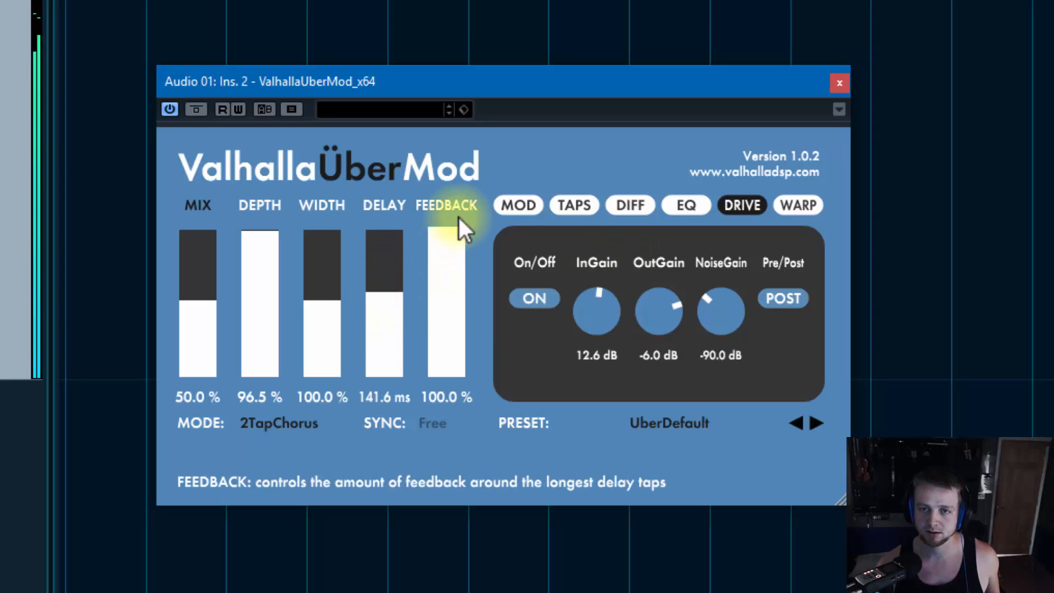
Set the delay to 25.1 ms with a lower drive InGain, and bring up the EQ settings
click(387, 301)
drag(589, 308, 565, 401)
drag(370, 305, 376, 384)
drag(571, 331, 587, 352)
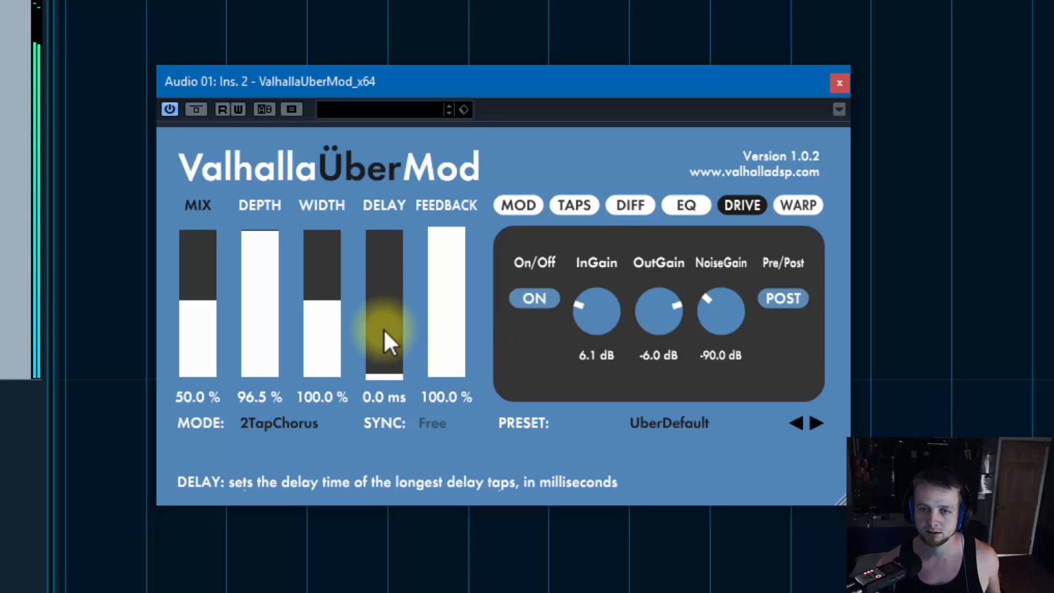
click(384, 330)
drag(591, 305, 595, 341)
click(682, 205)
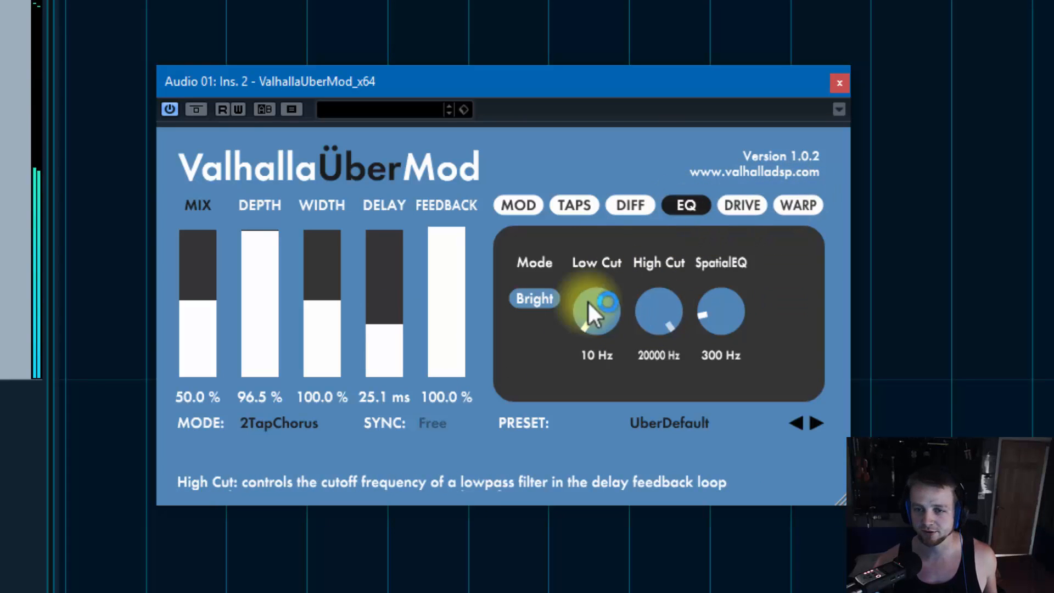
Set the drive's InGain to 10.8 dB and try adjusting the EQ's Low Cut, keeping it at 10 Hz
click(739, 205)
drag(619, 311, 645, 247)
click(681, 204)
drag(606, 308, 642, 183)
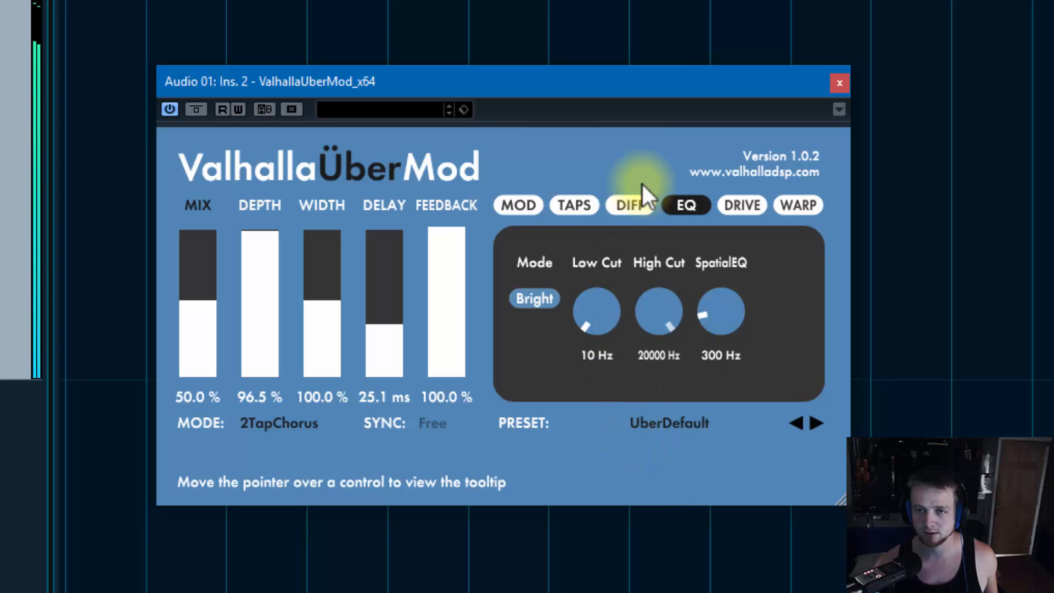
click(640, 205)
click(680, 204)
click(741, 205)
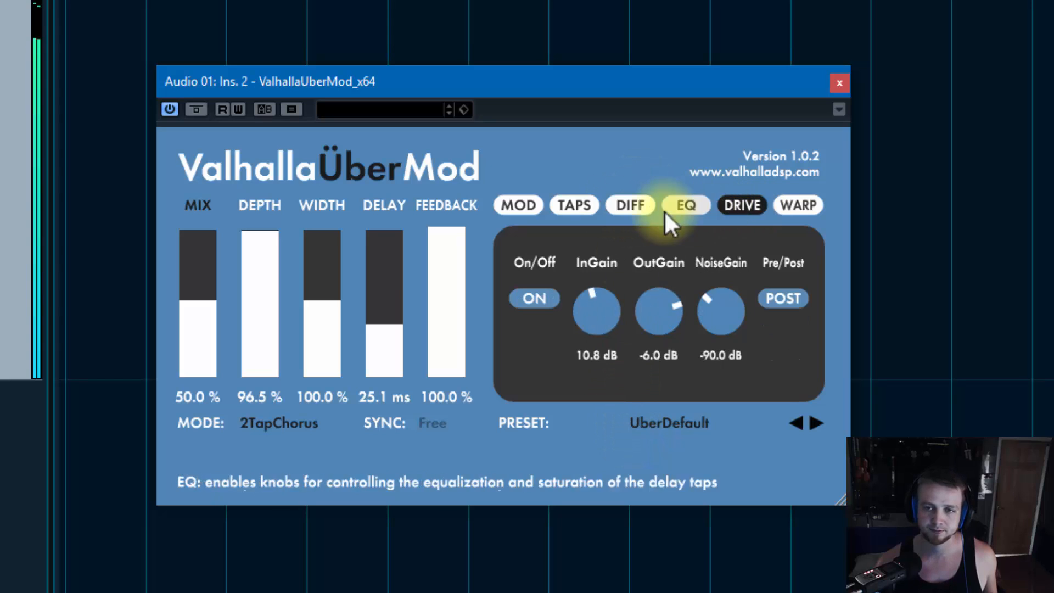
Remove the diffusion by setting it to 0.0 %, and reduce both the feedback and the mix to 31.0 %
click(628, 208)
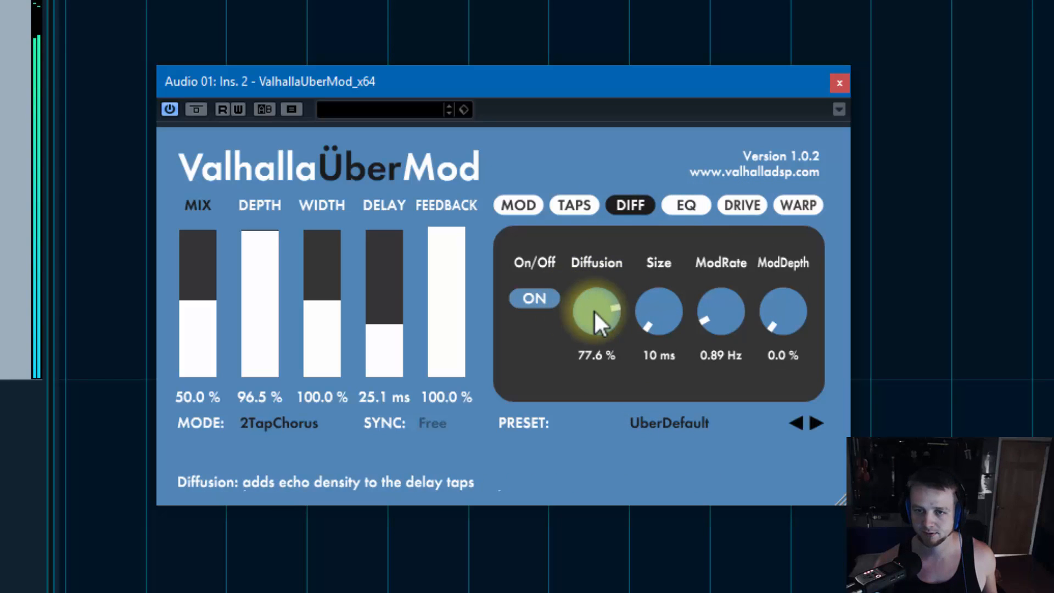
drag(594, 310, 609, 510)
drag(459, 247, 447, 327)
click(204, 327)
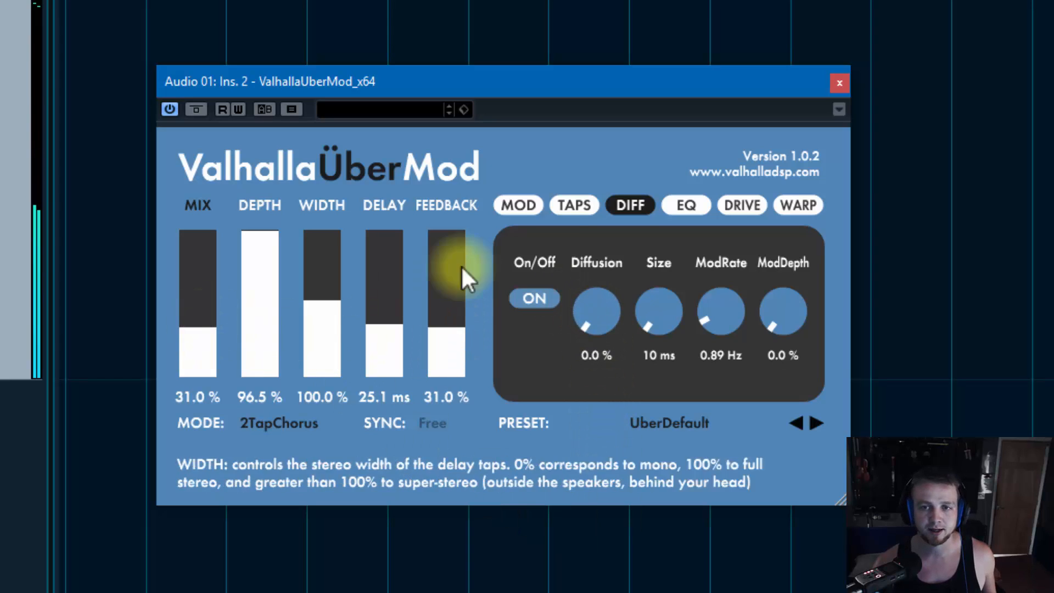
Review the modulation, taps, warp and drive settings of the plugin
click(520, 207)
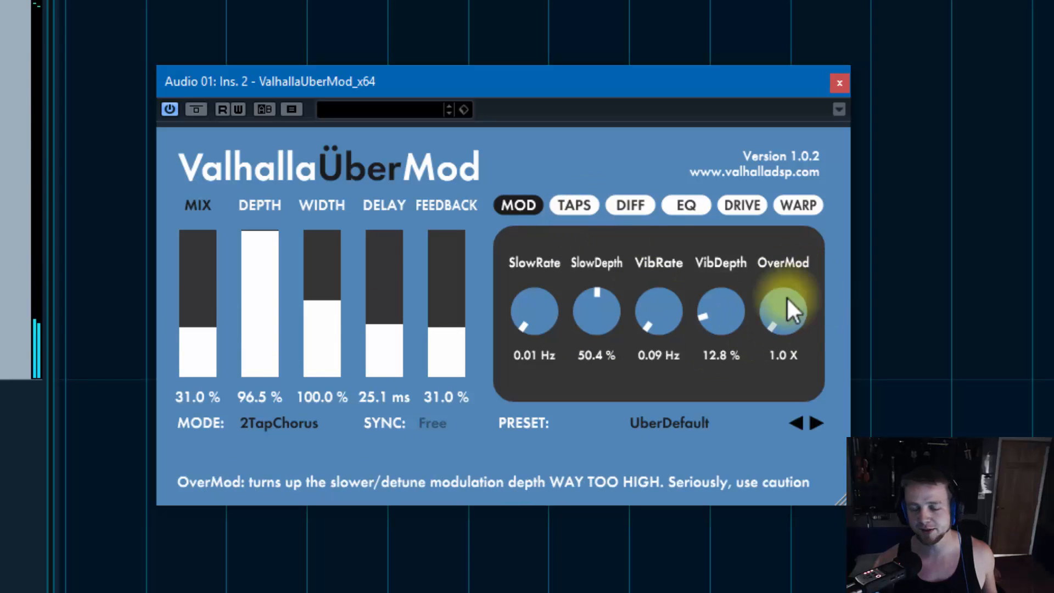
click(583, 206)
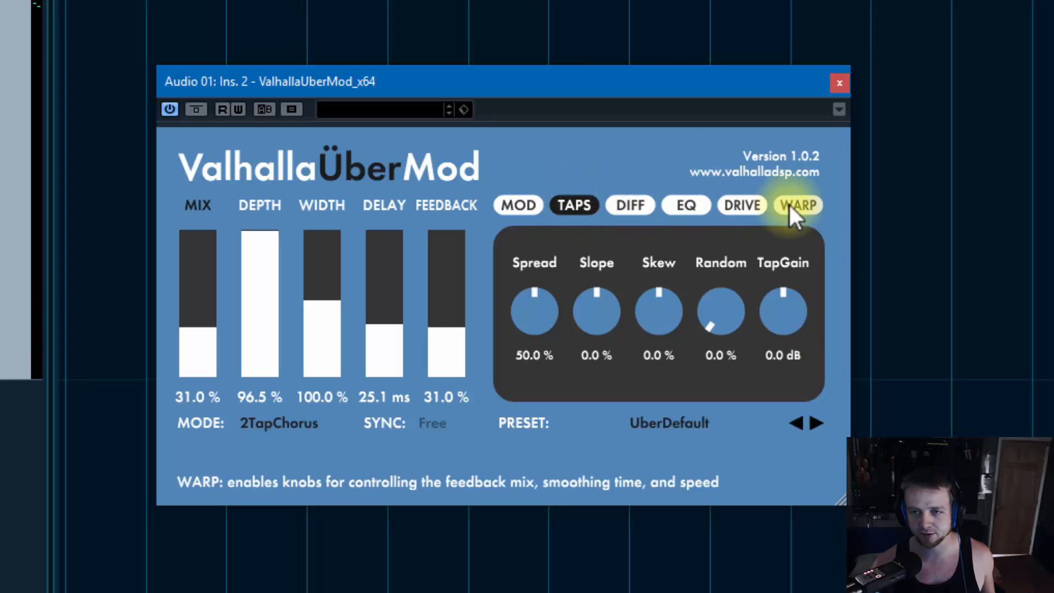
click(808, 202)
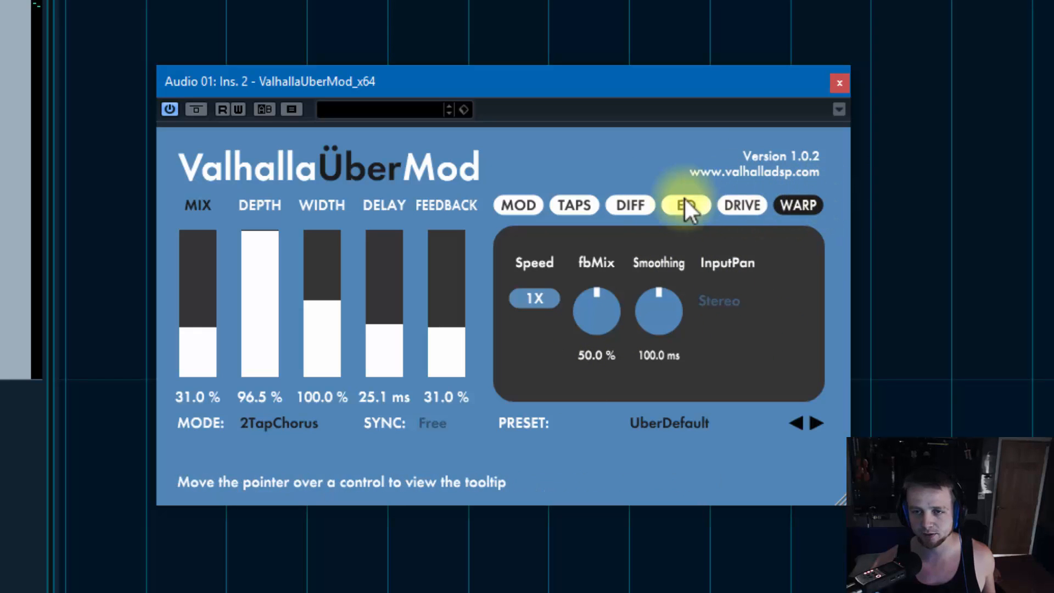
click(747, 202)
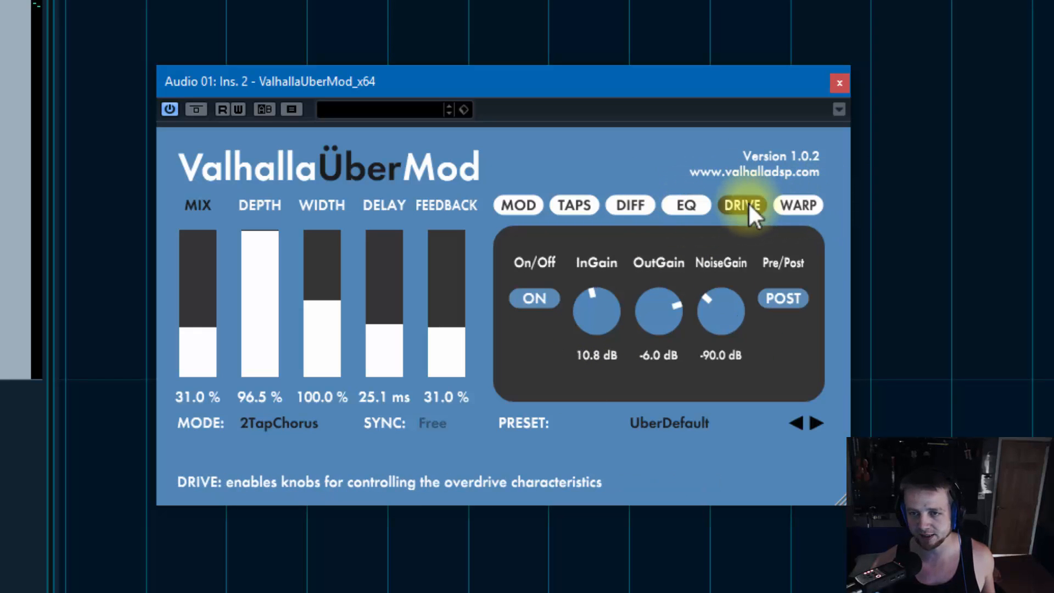